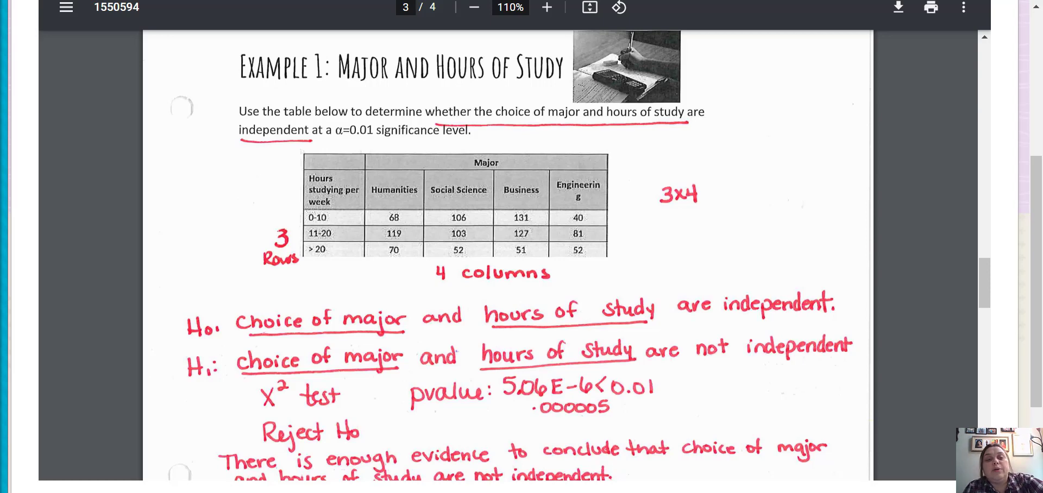
Switch to Rguroo and create a new blank data table.
key("ctrl+Tab")
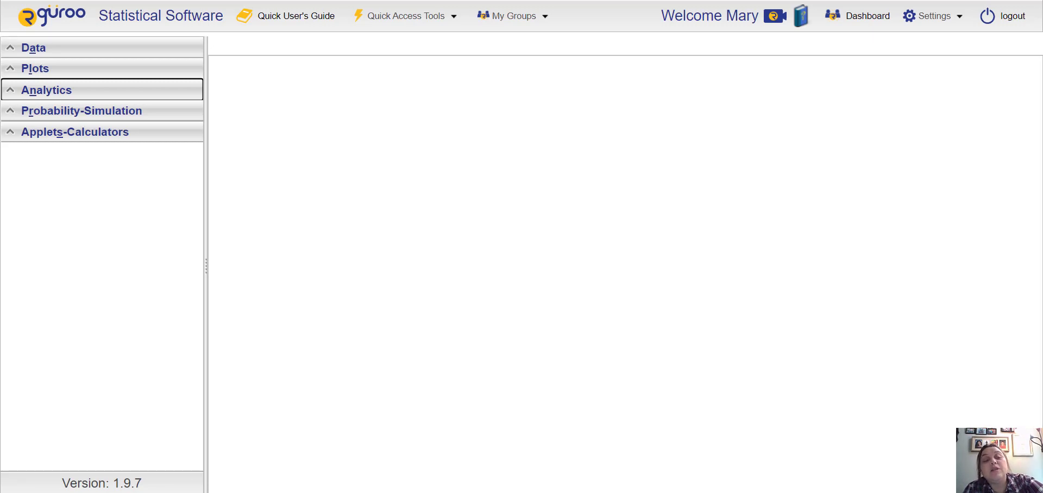
left_click(34, 48)
left_click(53, 74)
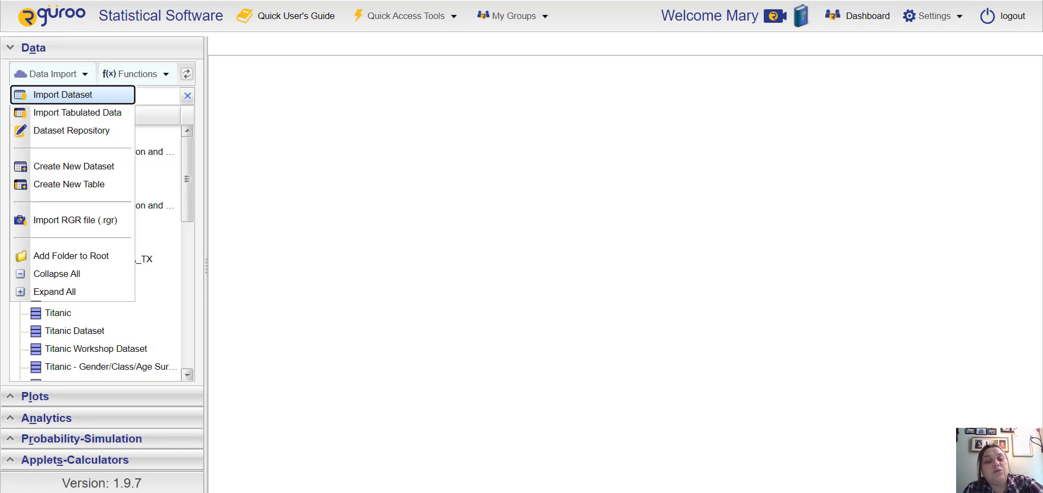
key("Down")
key("Down")
key("Down")
key("Down")
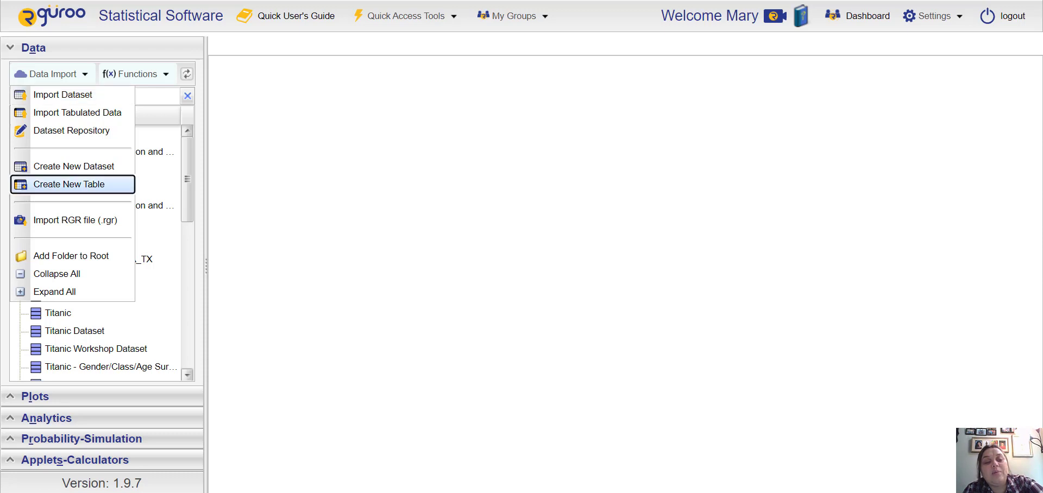
key("Return")
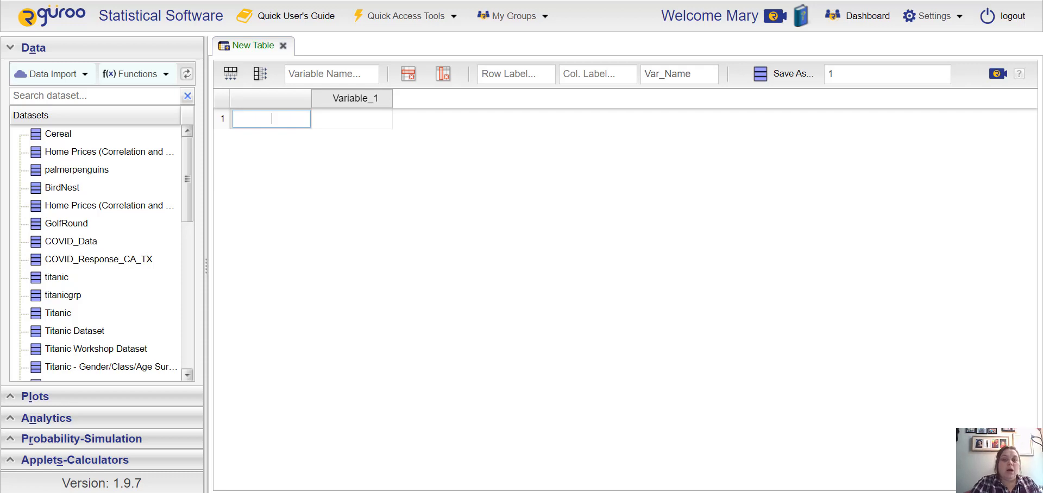
Expand the new table to four variable columns and three rows.
left_click(259, 81)
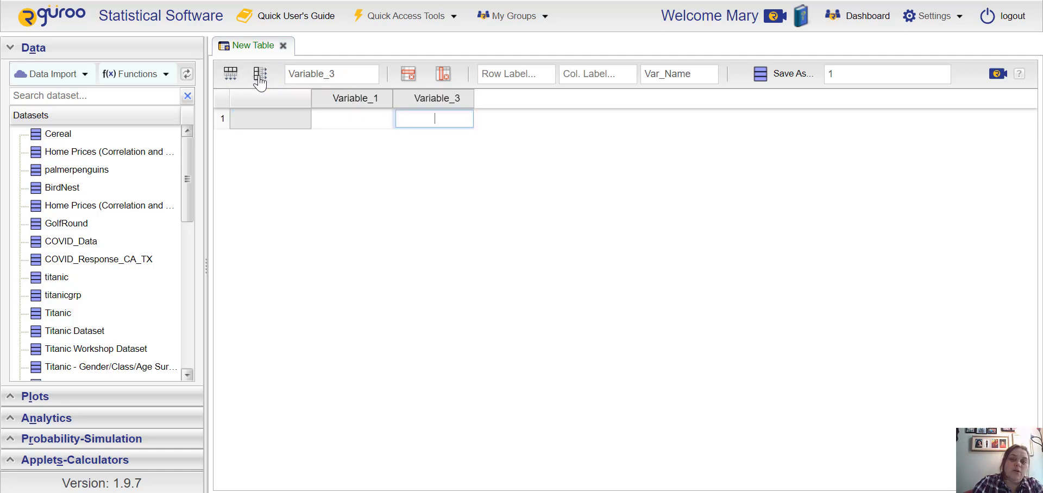
left_click(259, 80)
left_click(259, 80)
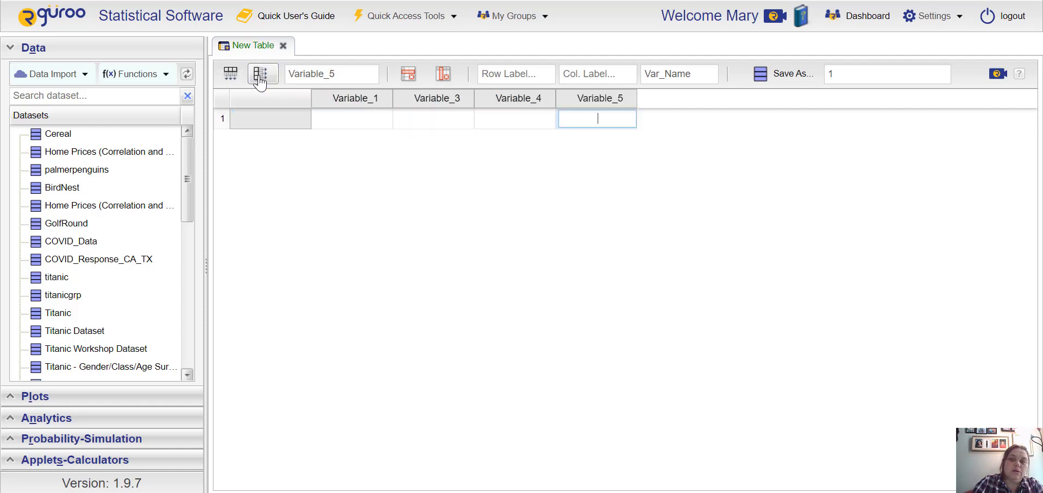
left_click(228, 75)
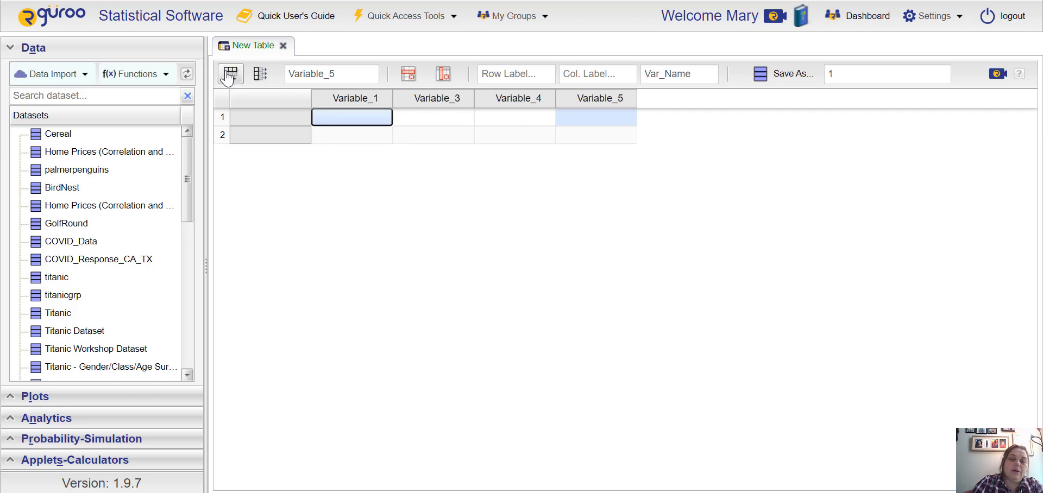
left_click(228, 75)
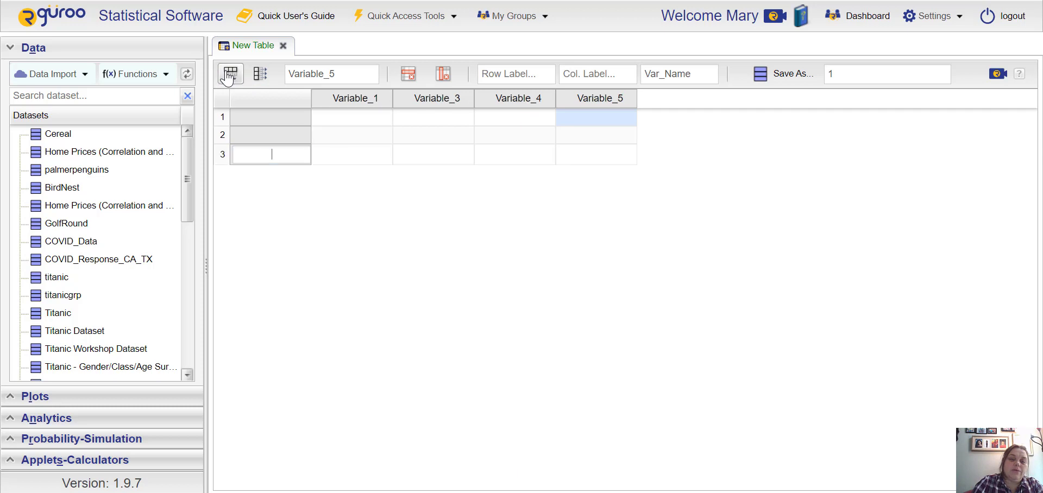
Rename the table's first variable column as Humanities.
left_click(340, 103)
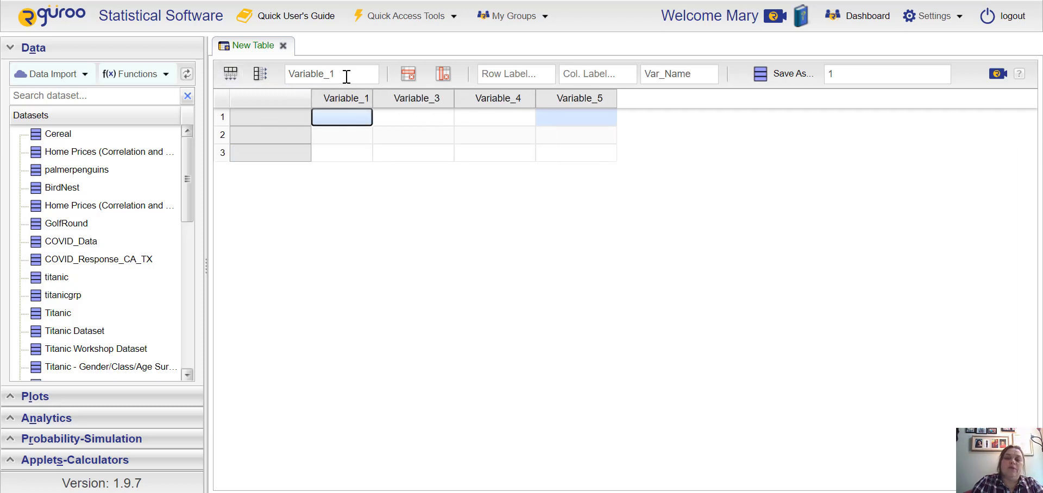
double_click(347, 80)
type("Humanities")
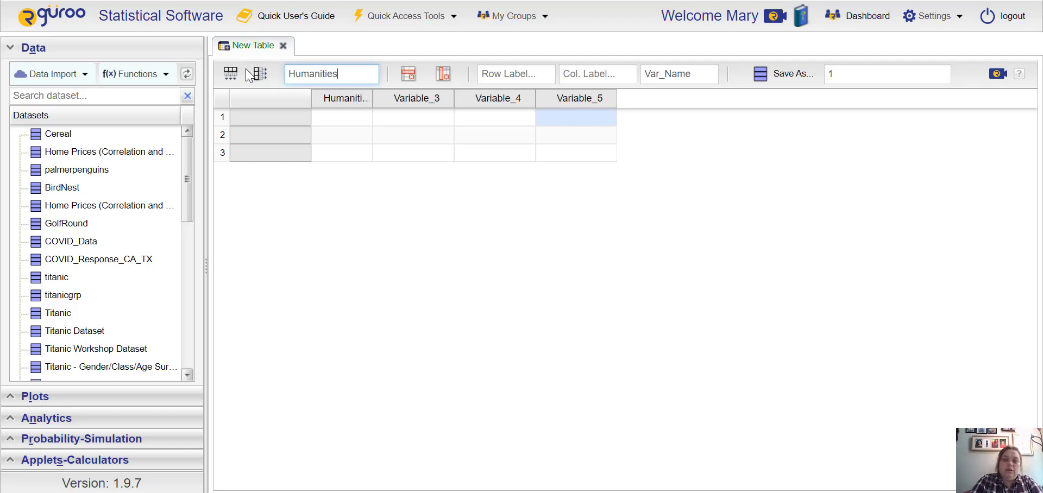
key("Tab")
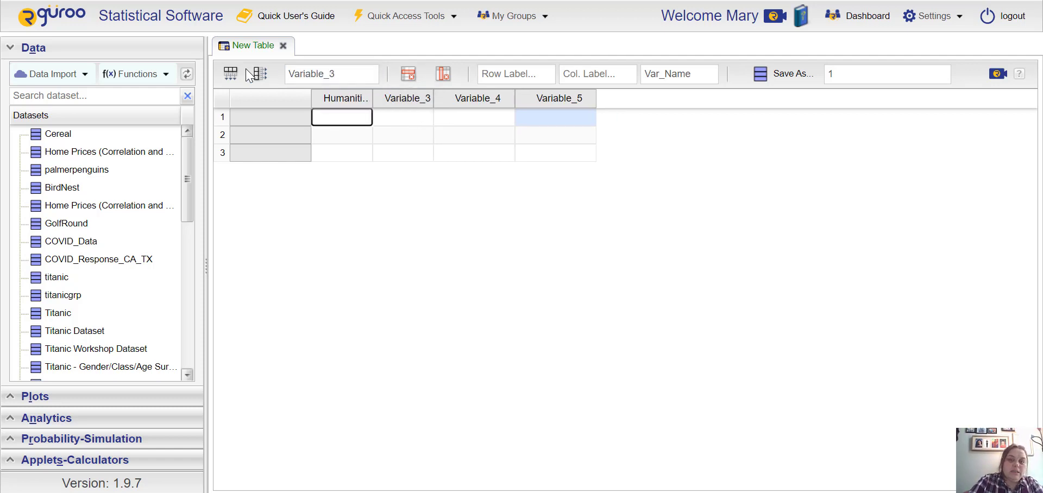
Rename the table's second variable column as Social Science.
left_click(404, 98)
left_click(336, 74)
key("BackSpace")
key("BackSpace")
key("BackSpace")
key("BackSpace")
key("BackSpace")
key("BackSpace")
key("BackSpace")
key("BackSpace")
key("BackSpace")
key("BackSpace")
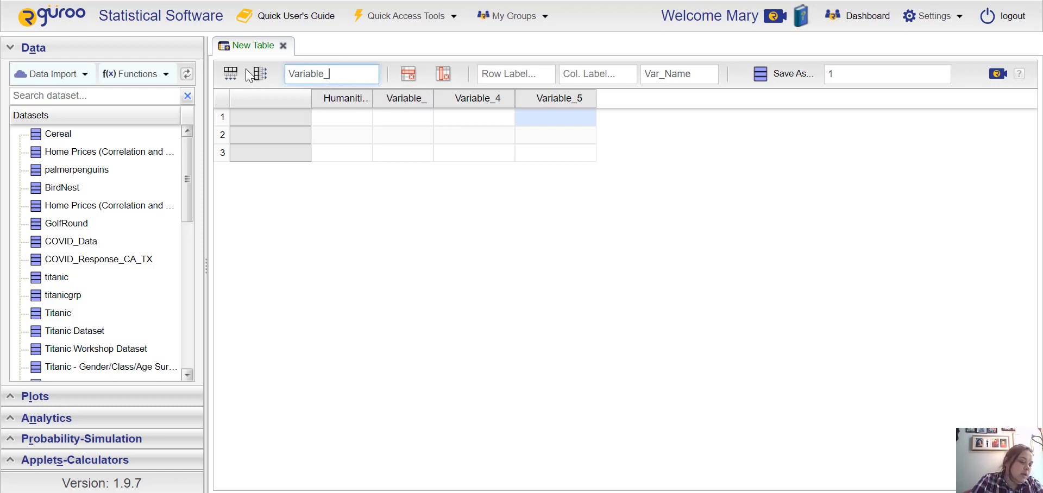
type("Social ")
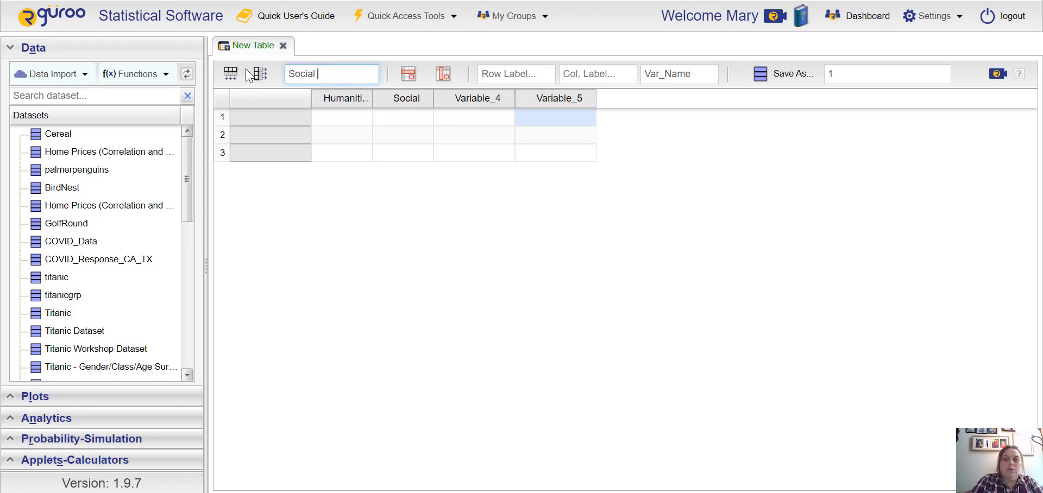
type("Science")
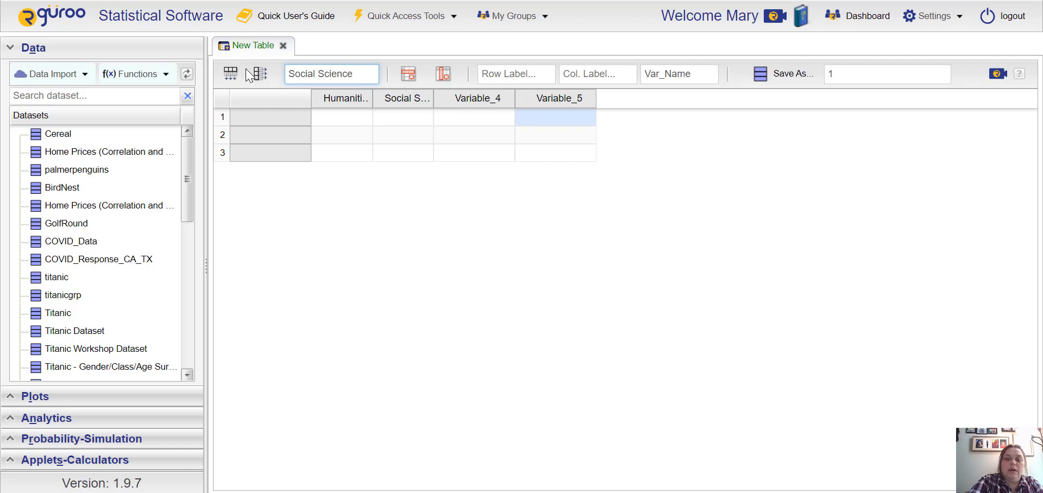
Rename the table's third variable column as Business.
left_click(474, 99)
left_click(329, 74)
key("BackSpace")
key("BackSpace")
key("BackSpace")
key("BackSpace")
key("BackSpace")
key("BackSpace")
key("BackSpace")
key("BackSpace")
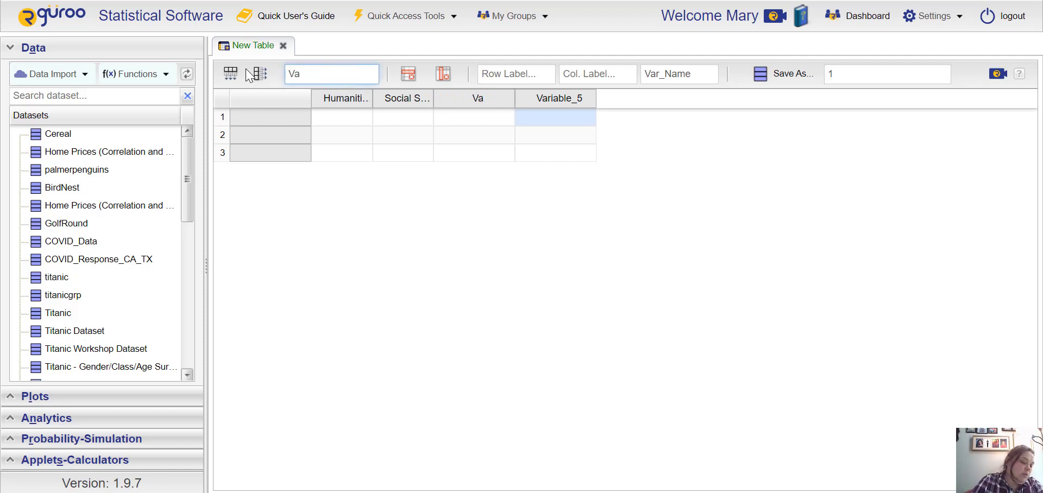
key("BackSpace")
key("BackSpace")
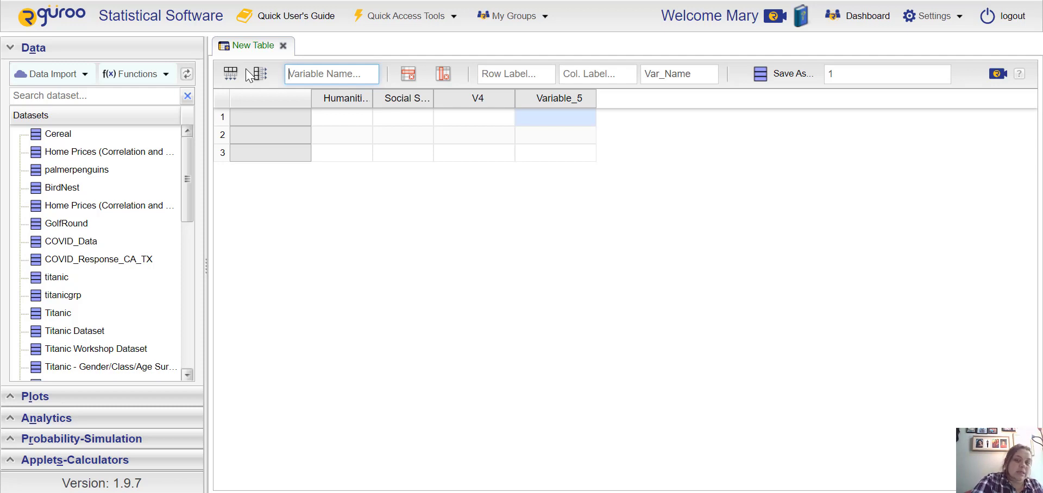
type("Business")
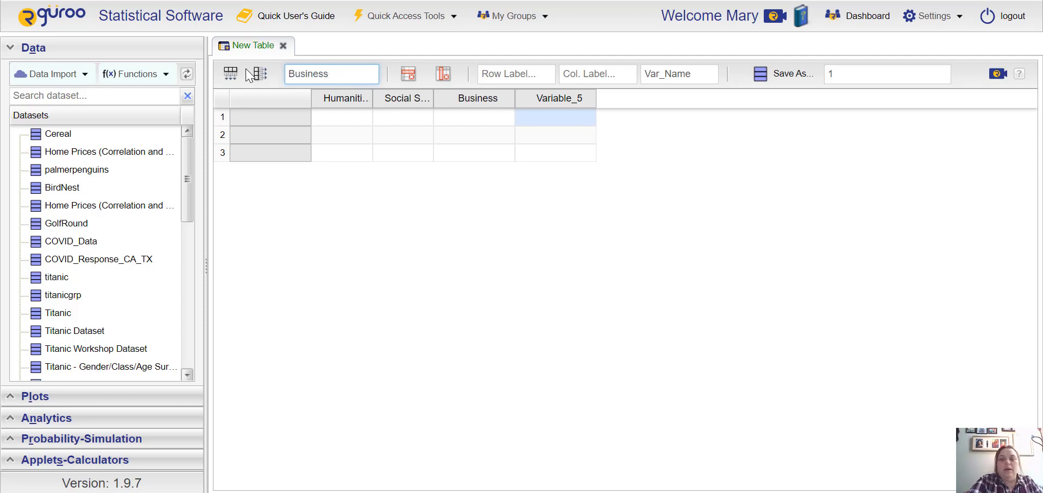
key("Return")
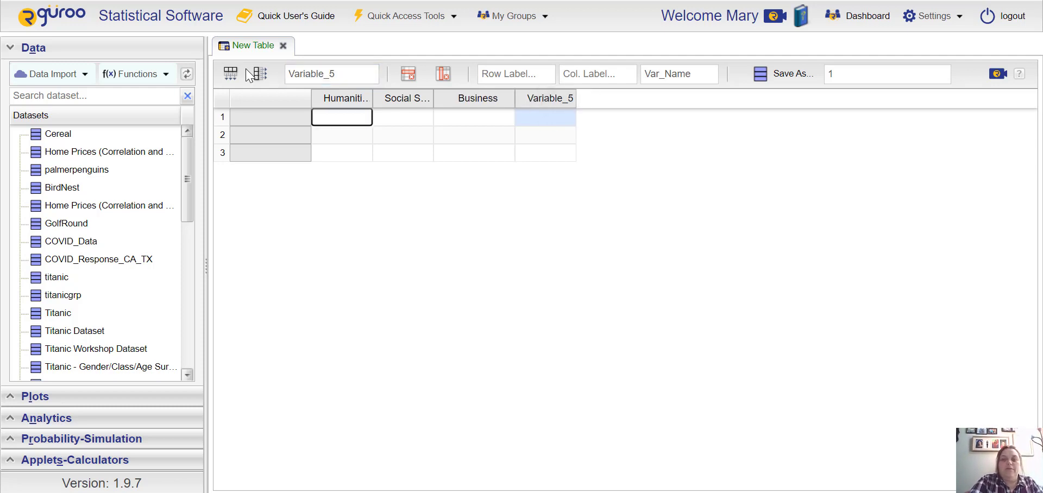
Rename the table's fourth variable column as Engineering.
left_click(332, 74)
key("BackSpace")
key("BackSpace")
key("BackSpace")
key("BackSpace")
key("BackSpace")
key("BackSpace")
key("BackSpace")
key("BackSpace")
key("BackSpace")
key("BackSpace")
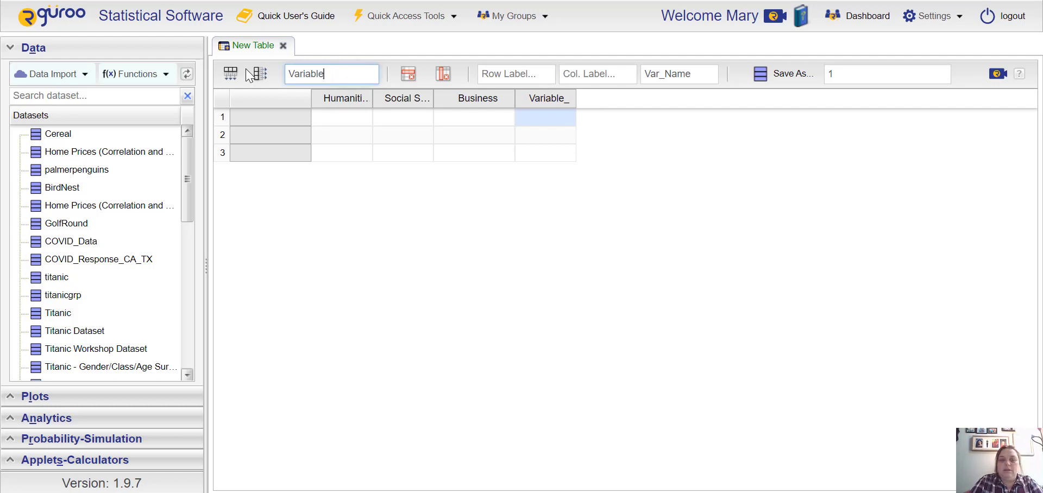
type("Engin")
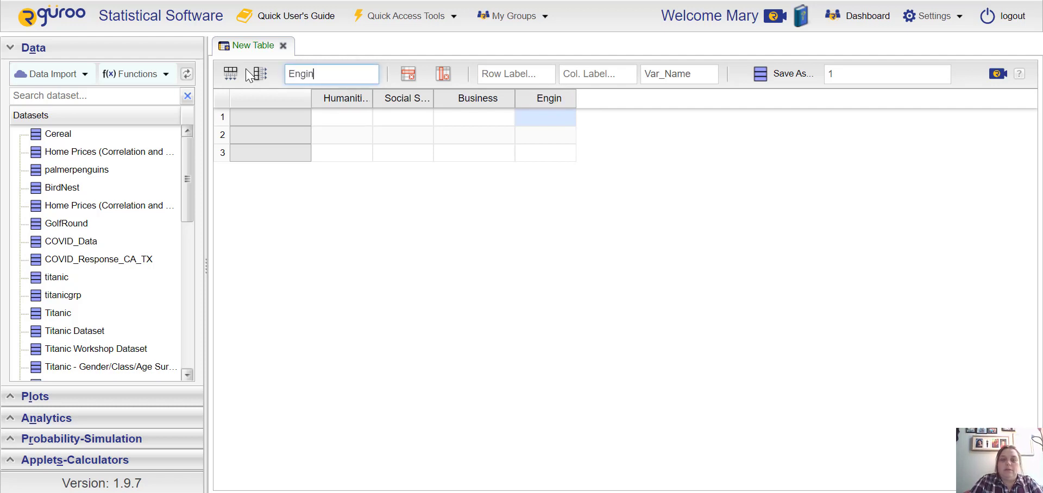
type("eering")
key("Return")
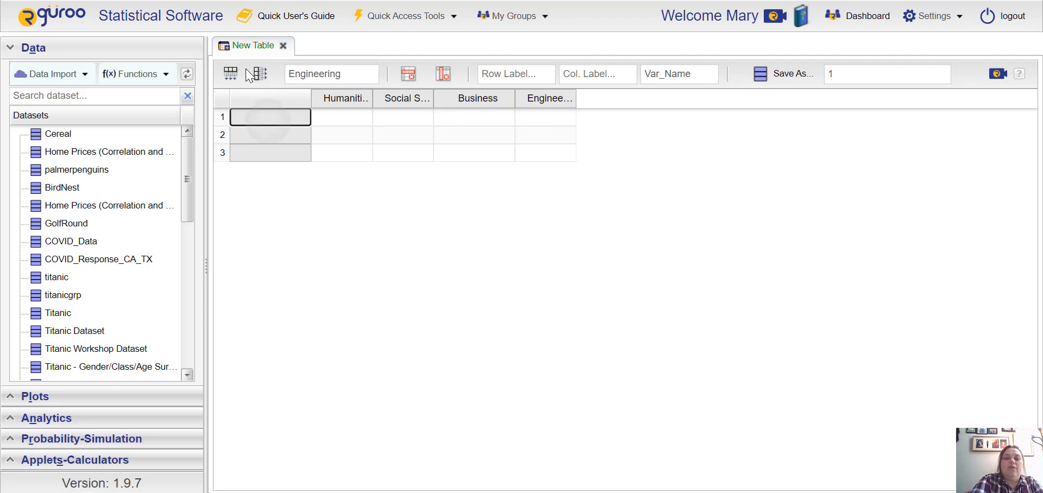
Label the three table rows 0-10, 11-20 and Greater than 20.
type("0-10")
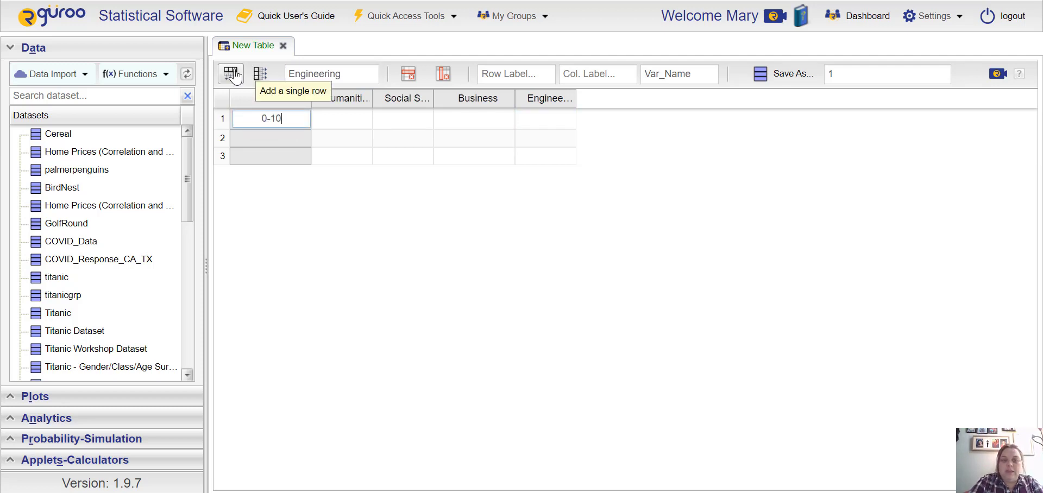
key("Tab")
key("Left")
key("Down")
key("Down")
key("Up")
key("Return")
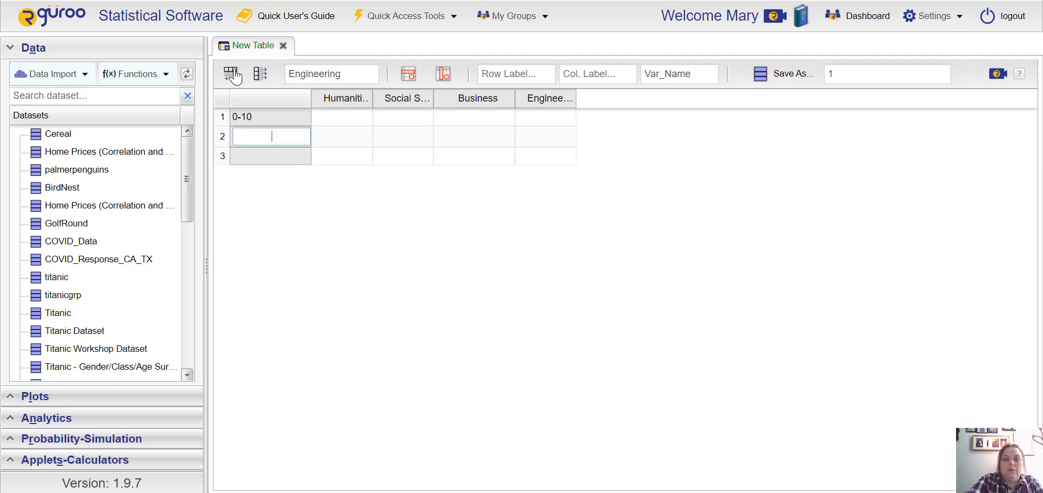
type("11-20")
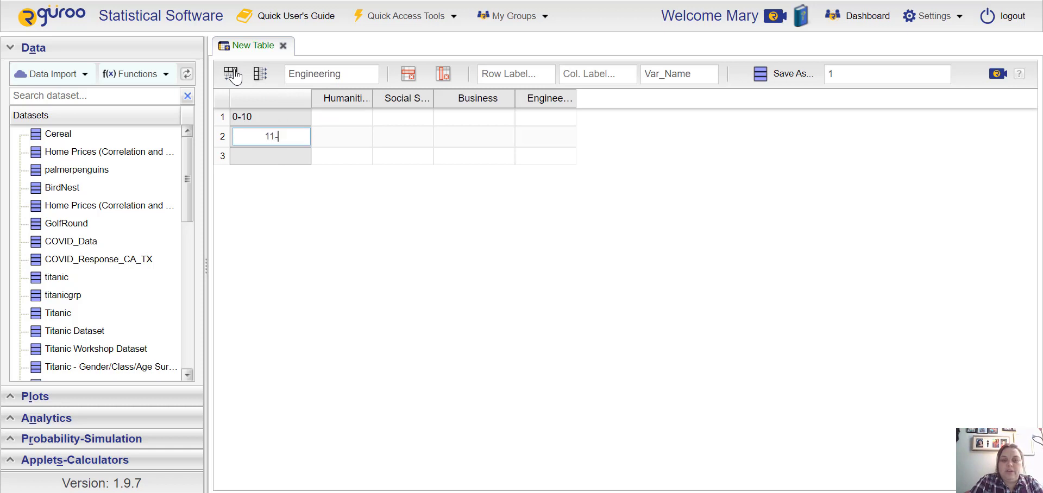
key("Tab")
key("Left")
key("Down")
key("Down")
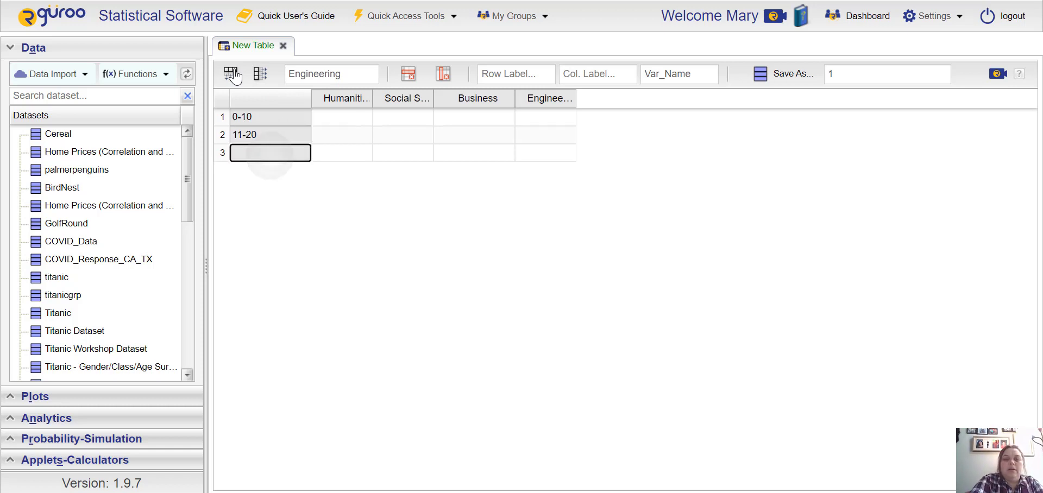
key("Return")
type("Greater than 20")
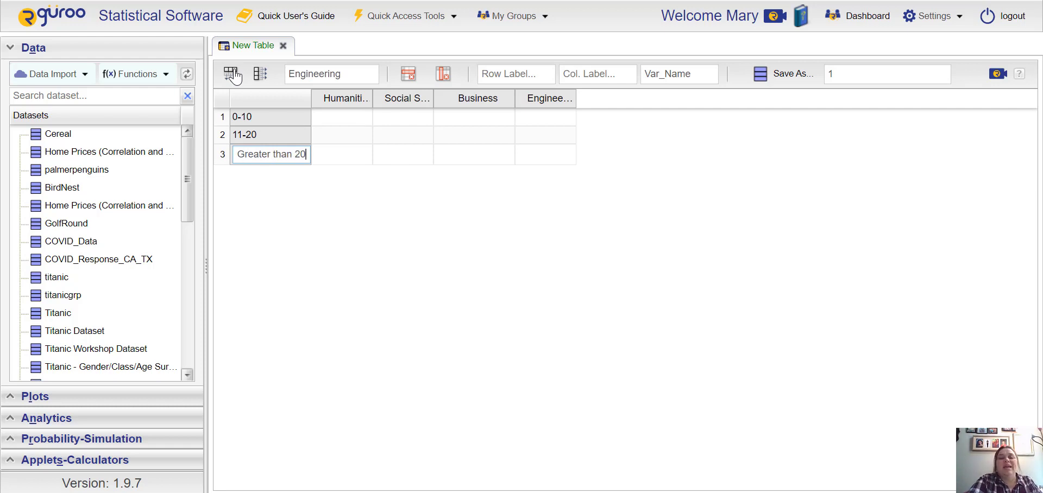
key("Tab")
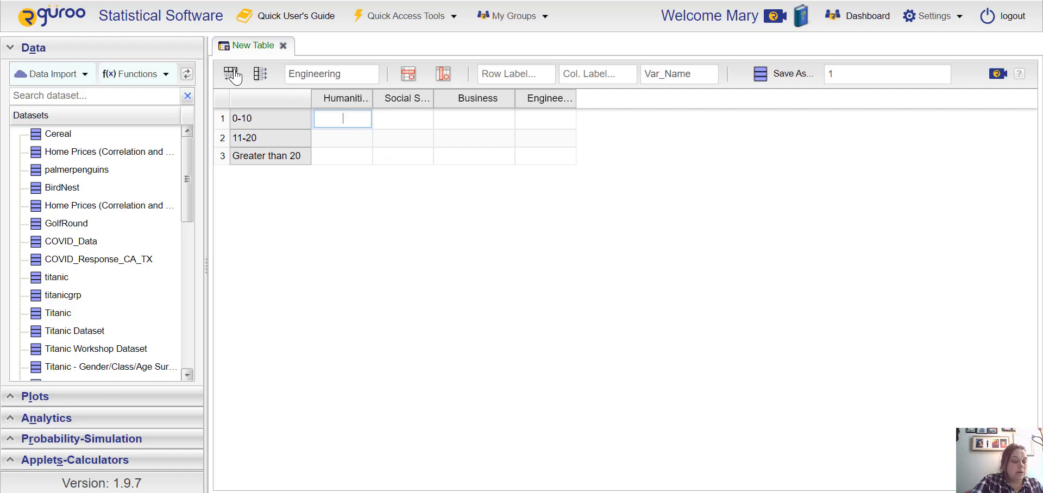
Fill the Humanities column with the counts 68, 119 and 70, from the first row down.
type("68")
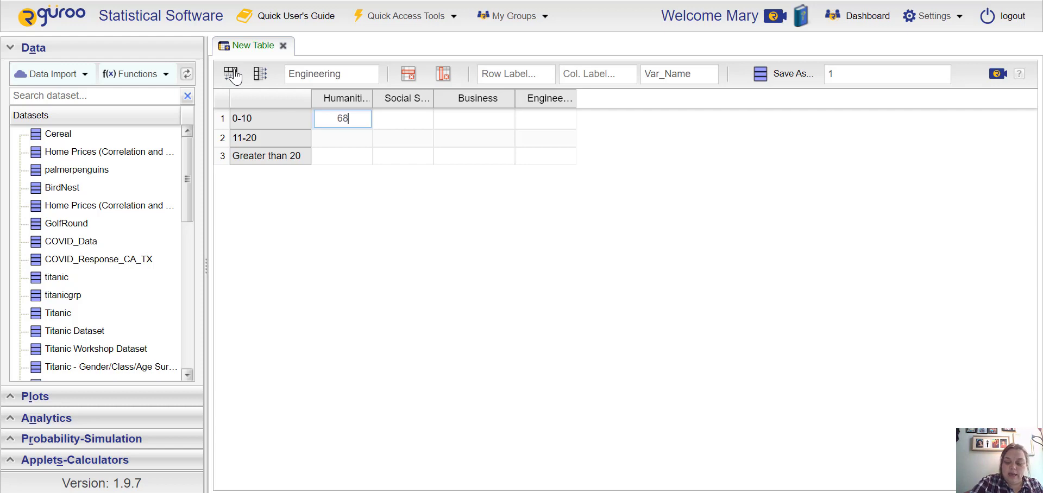
key("Return")
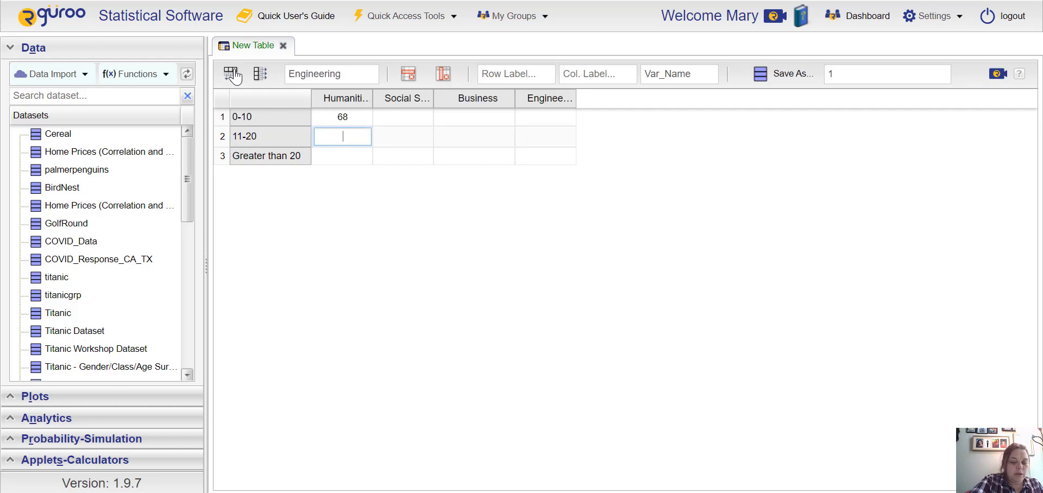
type("119")
key("Return")
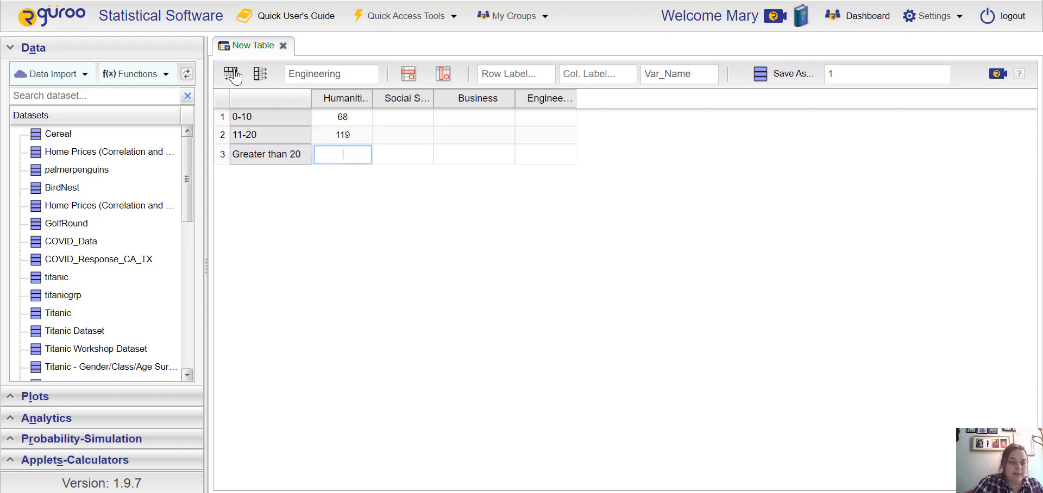
type("70")
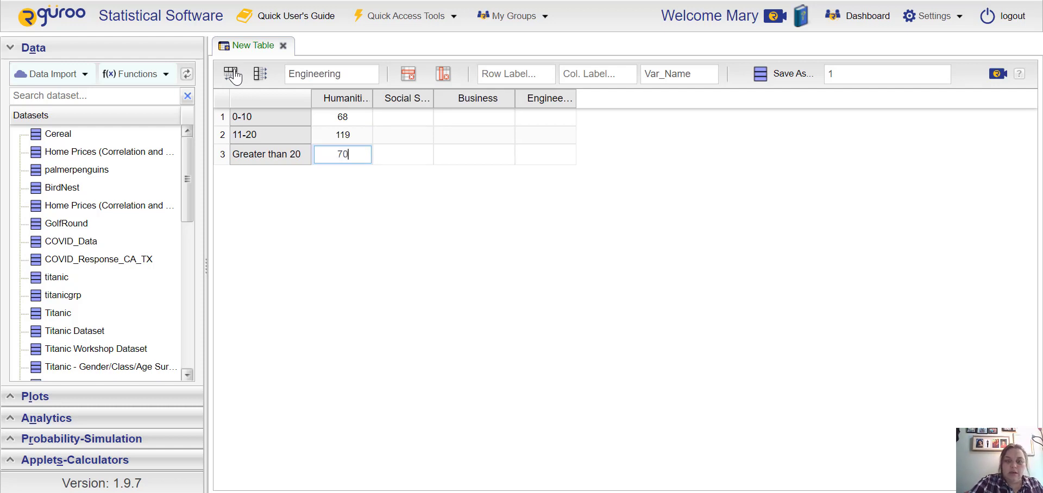
key("Return")
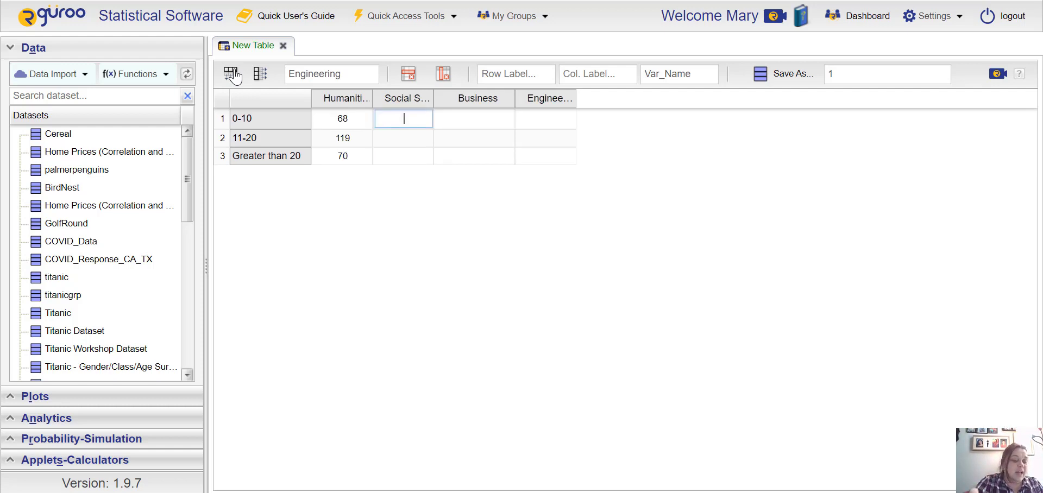
Fill the second variable column, for the social sciences, with the counts 106, 103 and 52, from the first row down.
type("10")
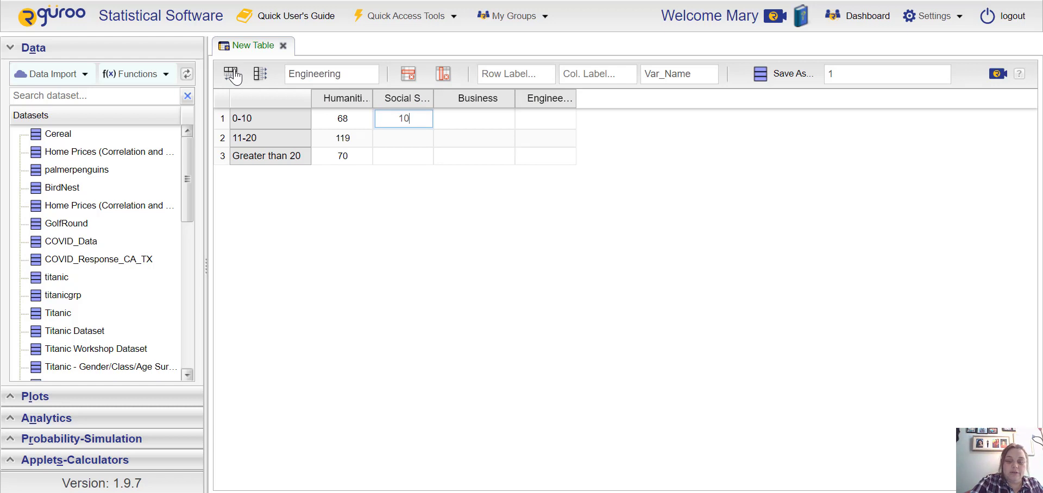
type("6")
key("Return")
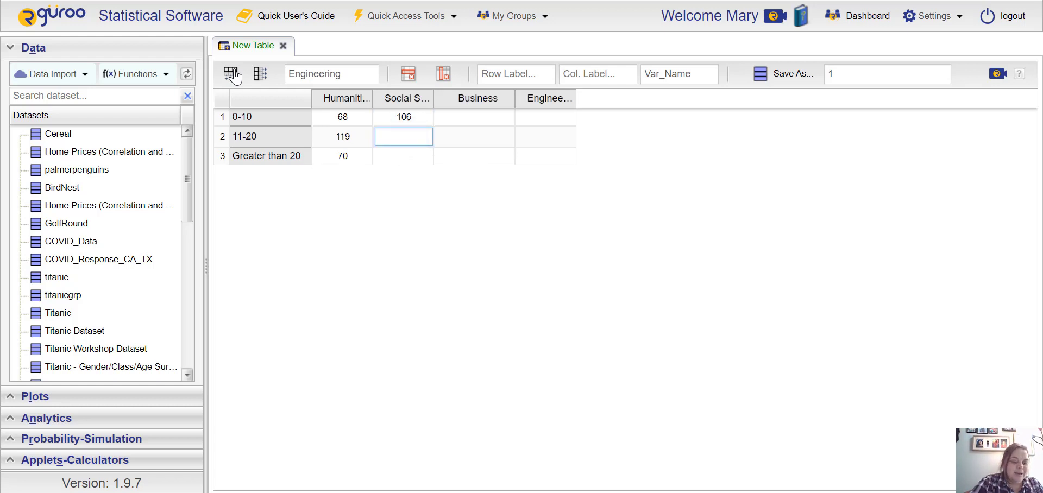
type("103")
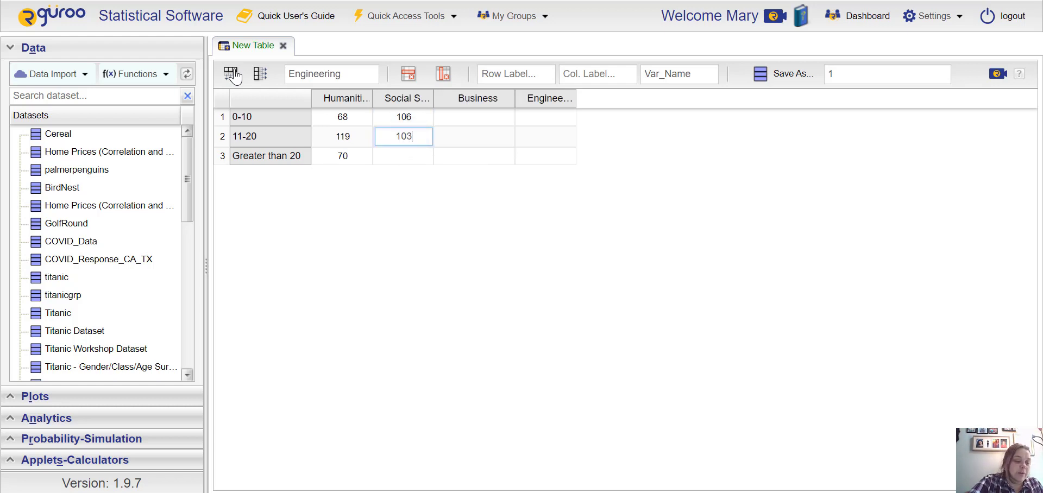
key("Return")
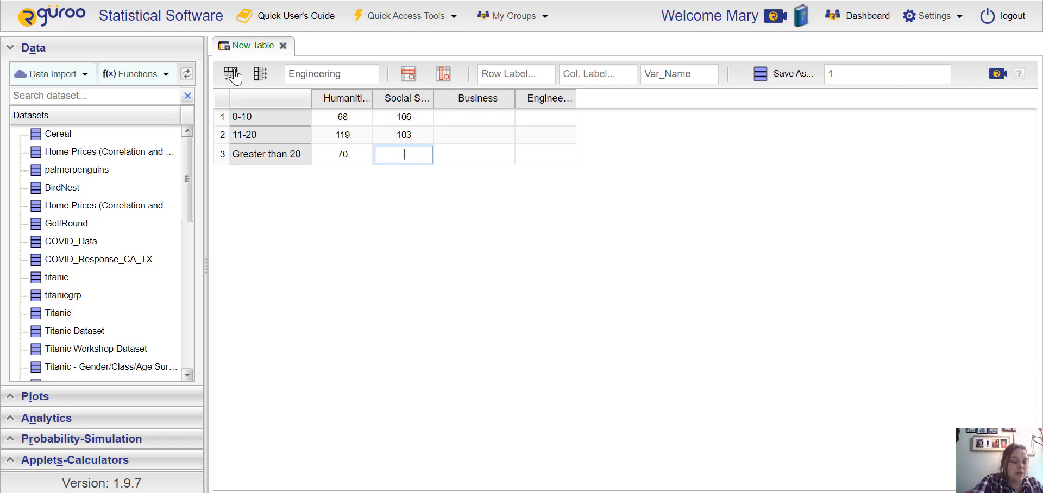
type("52")
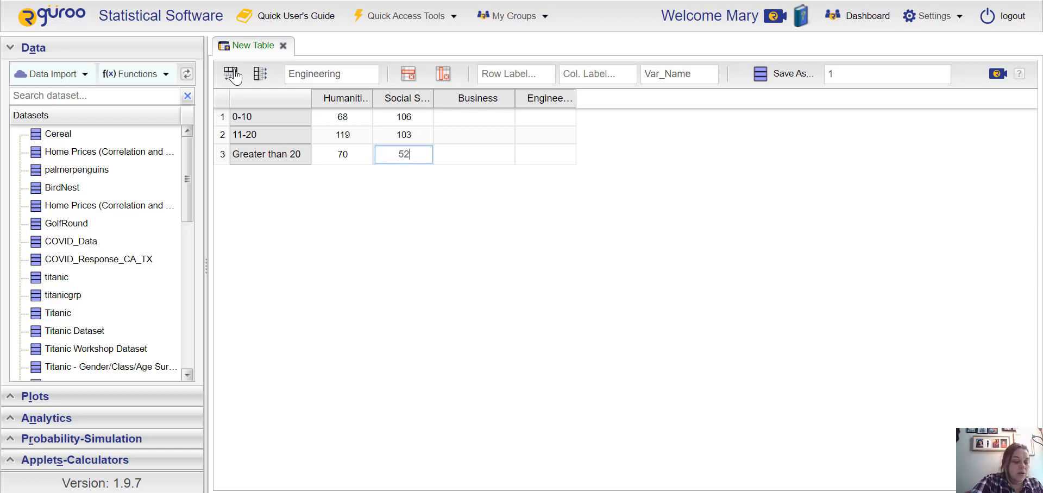
key("Return")
Fill the Business column with the counts 131, 127 and 51, from the first row down.
type("131")
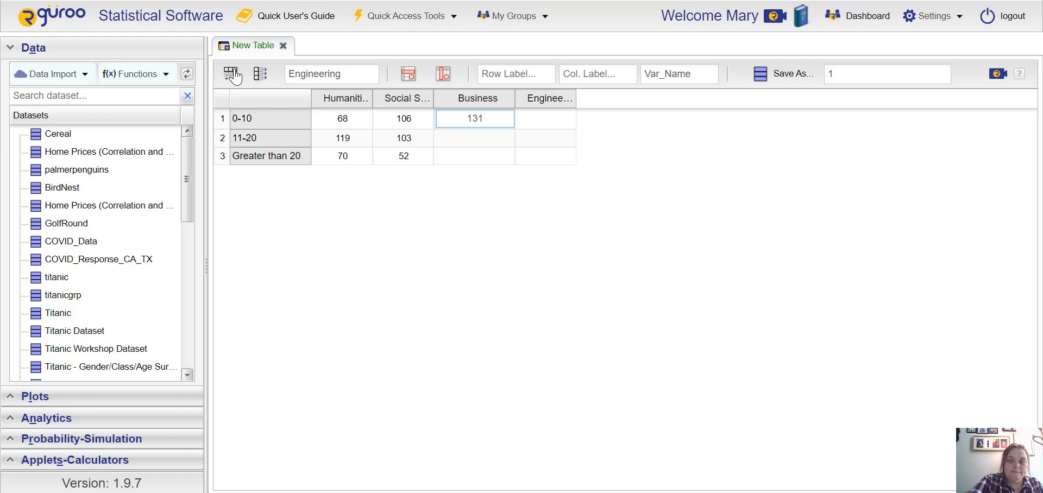
key("Return")
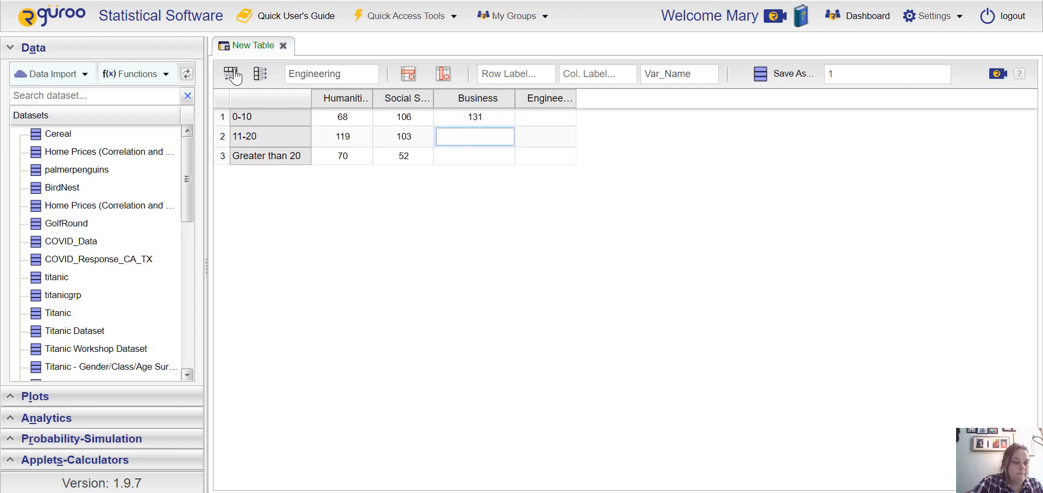
type("127")
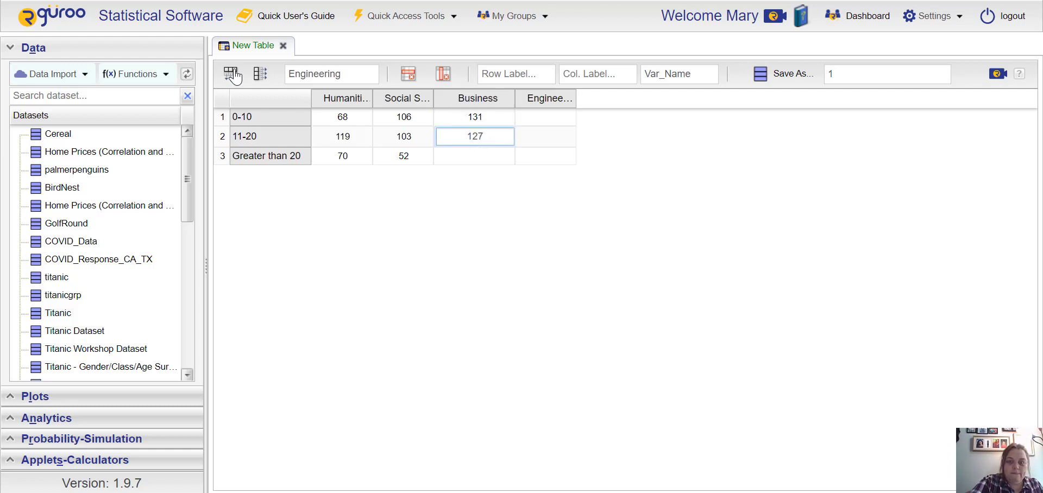
key("Return")
type("51")
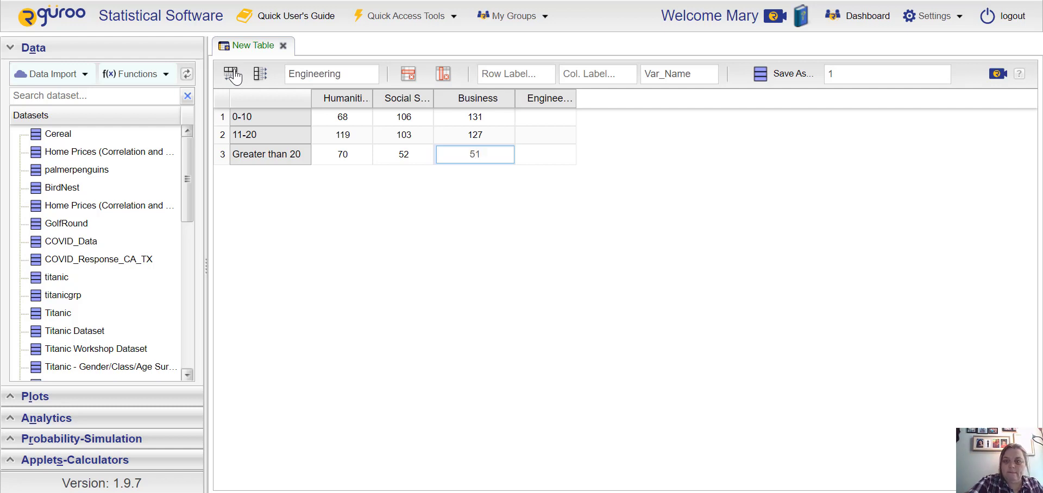
key("Return")
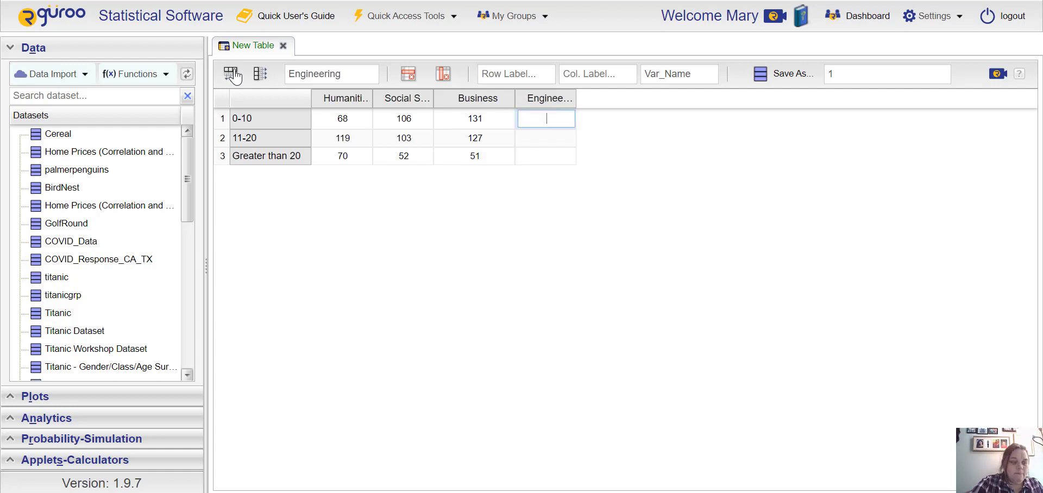
Fill the Engineering column with the counts 40, 81 and 52, from the first row down.
type("40")
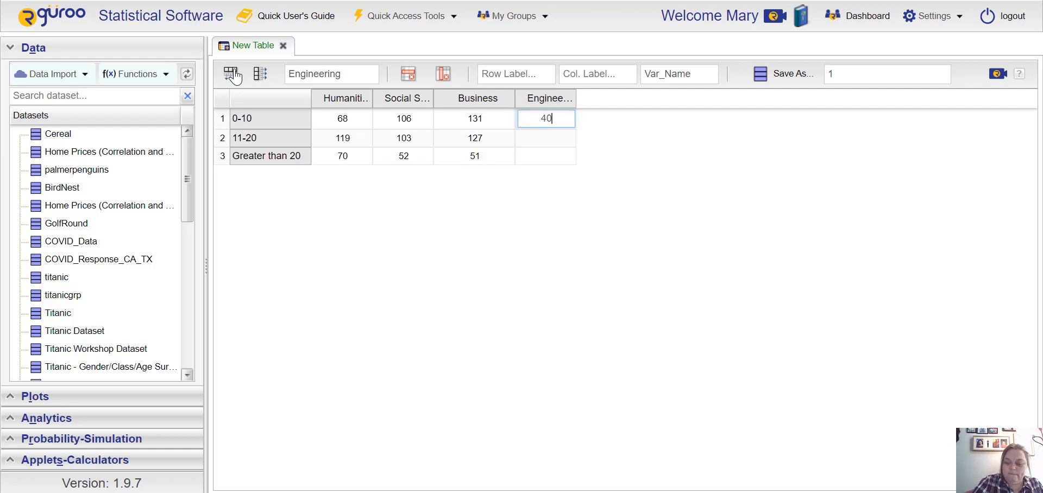
key("Return")
type("81")
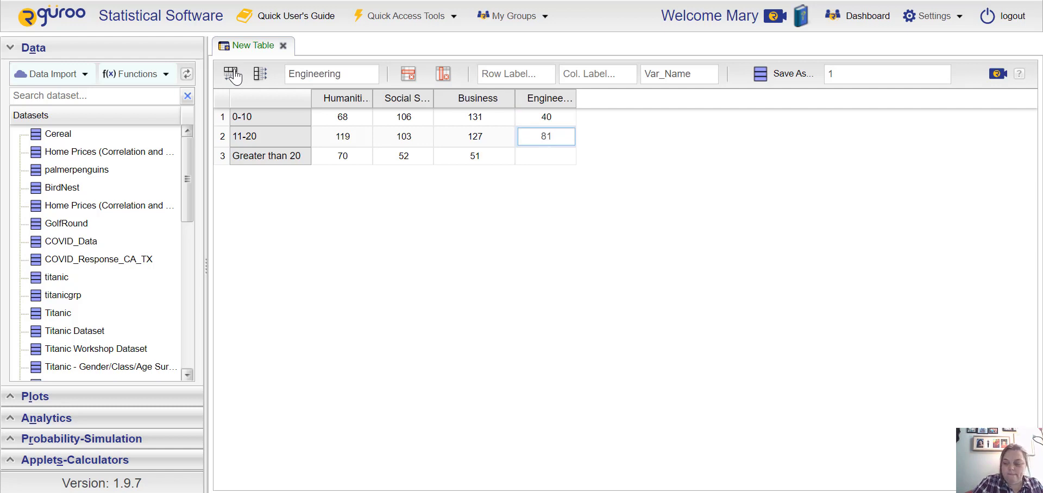
key("Return")
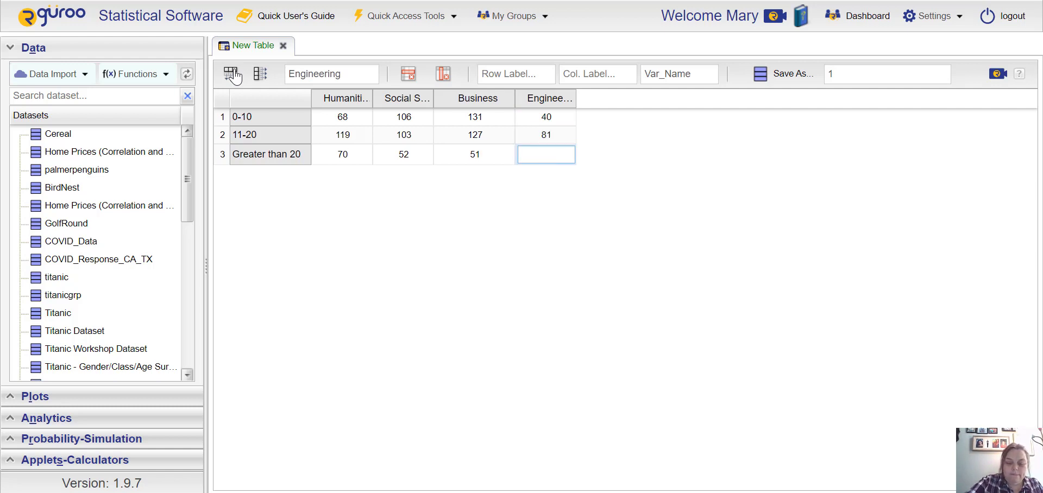
type("52")
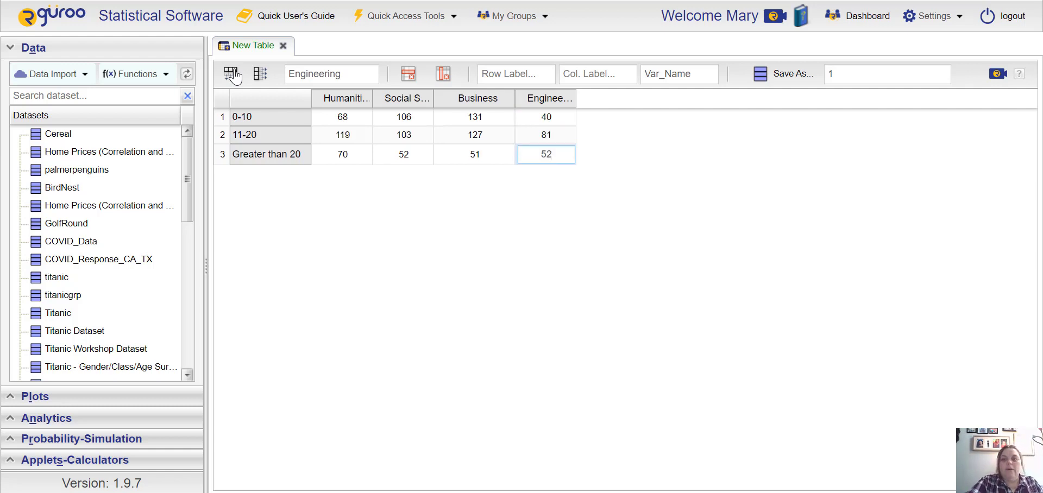
key("Return")
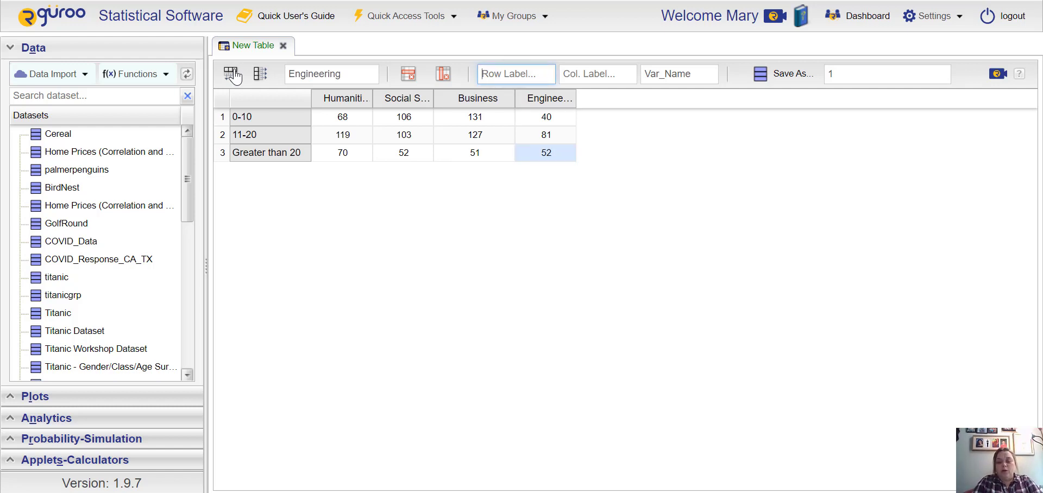
Set the table's row label to "Hours of study per week".
type("Hours fo")
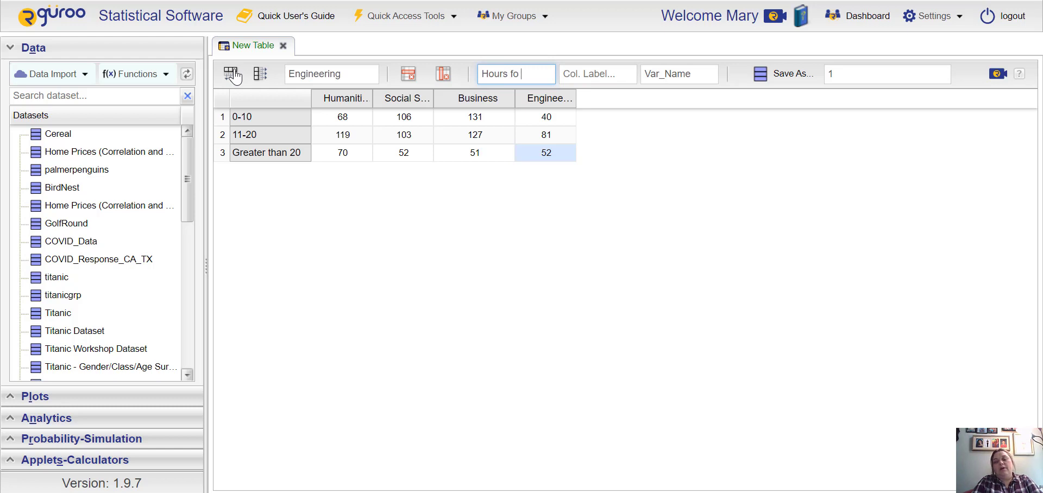
key("BackSpace")
key("BackSpace")
type("of study")
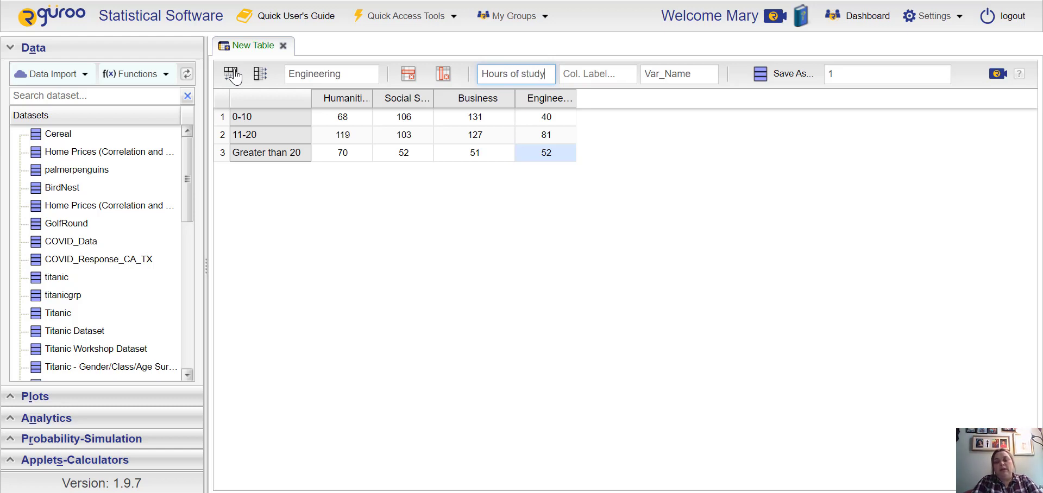
type(" per week")
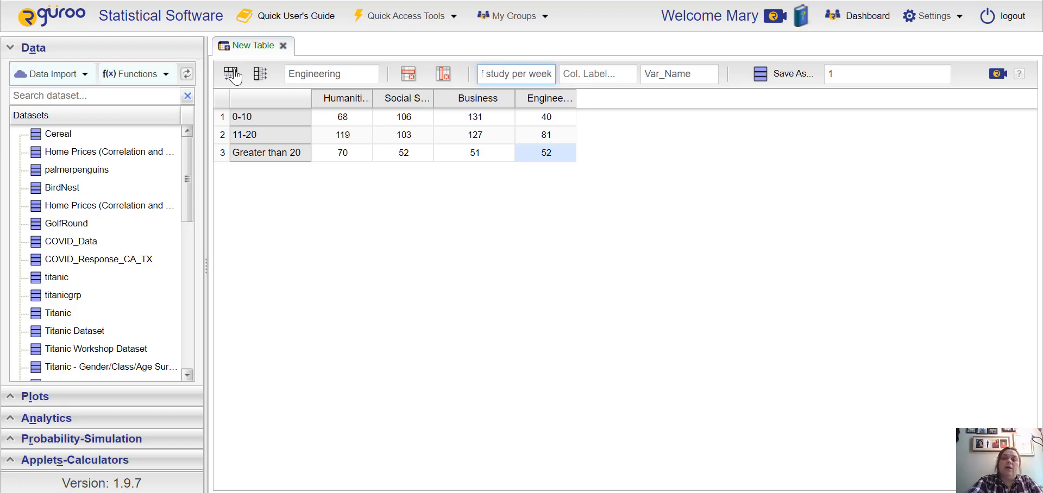
Set the table's column label to Major and its variable name to Number.
key("Tab")
type("Maj")
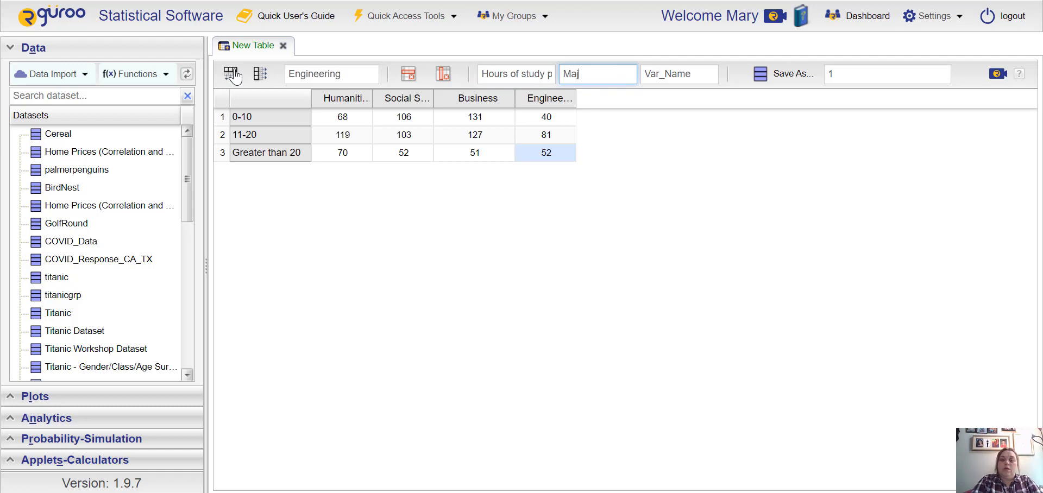
type("or")
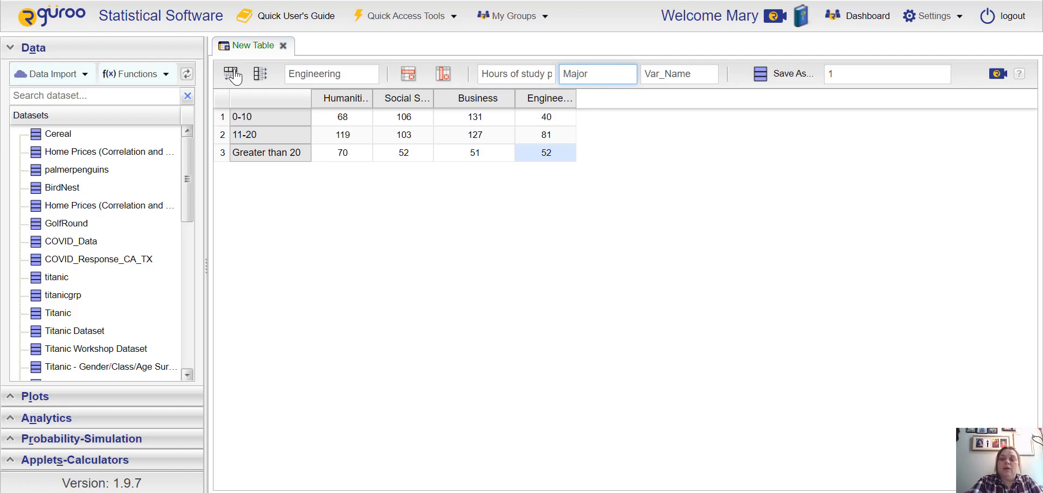
key("Tab")
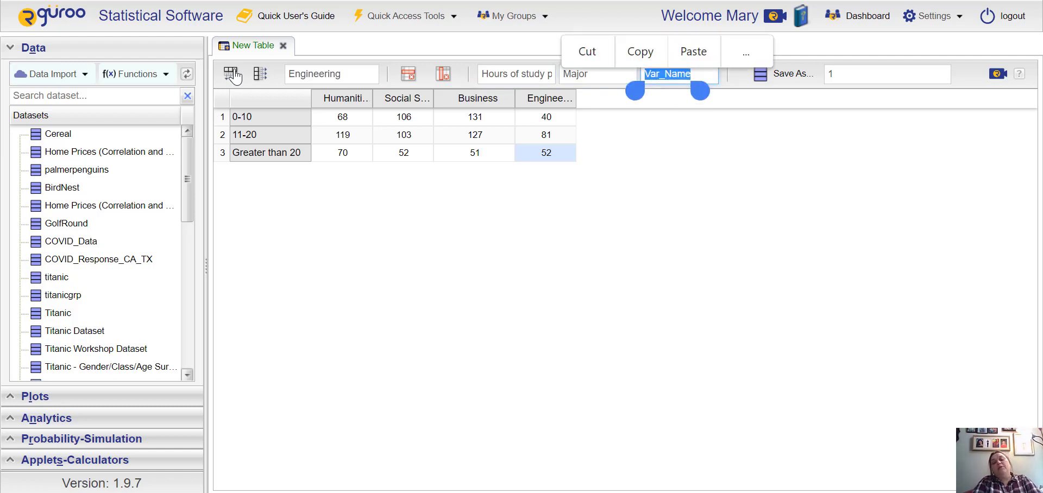
type("Number")
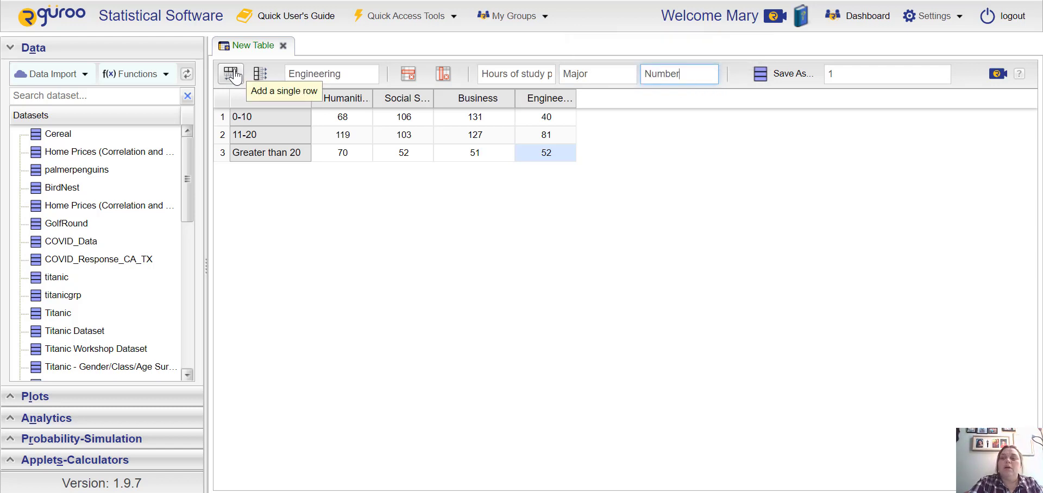
Save the table as a dataset named "Hours of Study By Major".
key("Tab")
key("BackSpace")
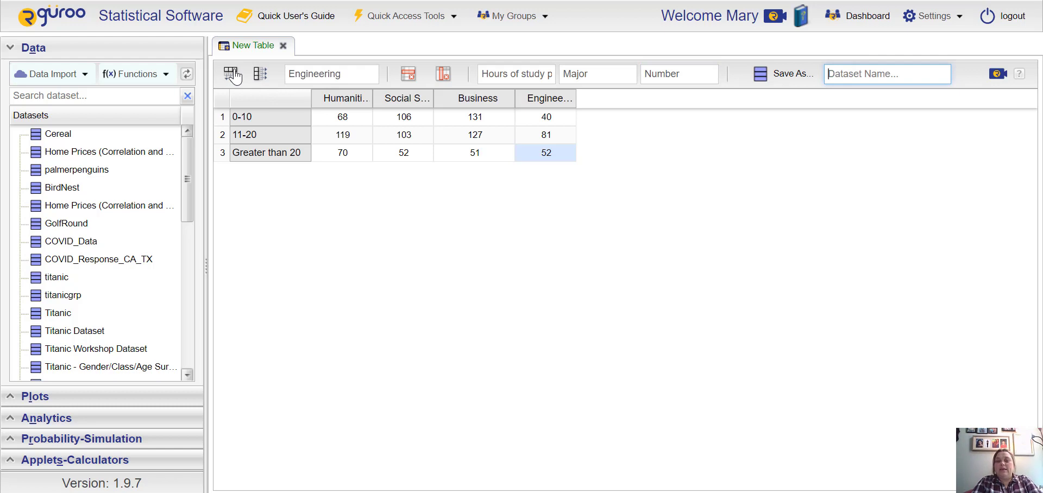
type("Hours of ")
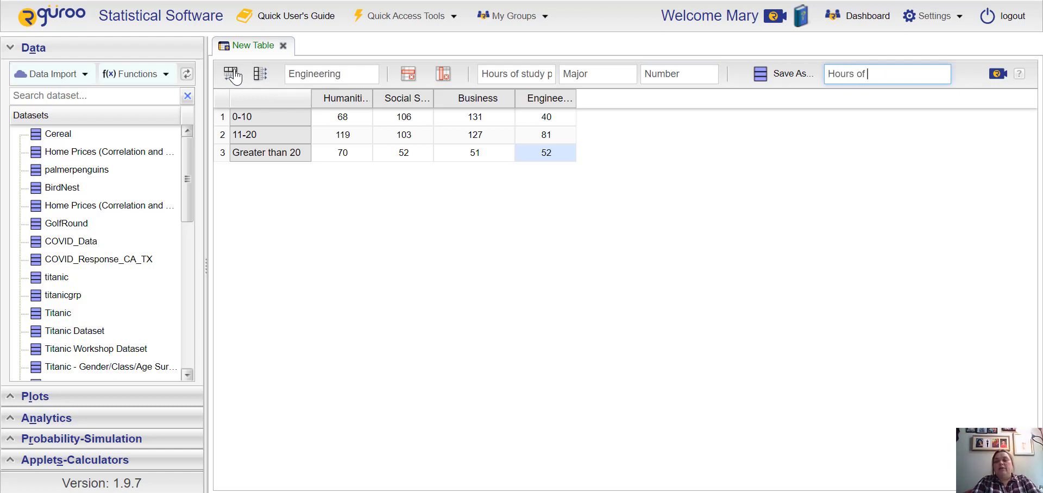
type("Study By Majo")
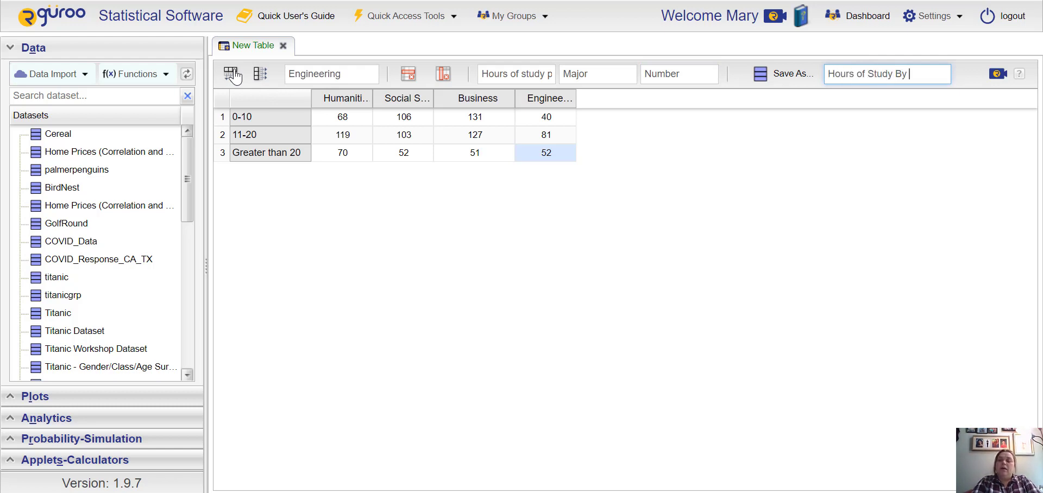
type("r")
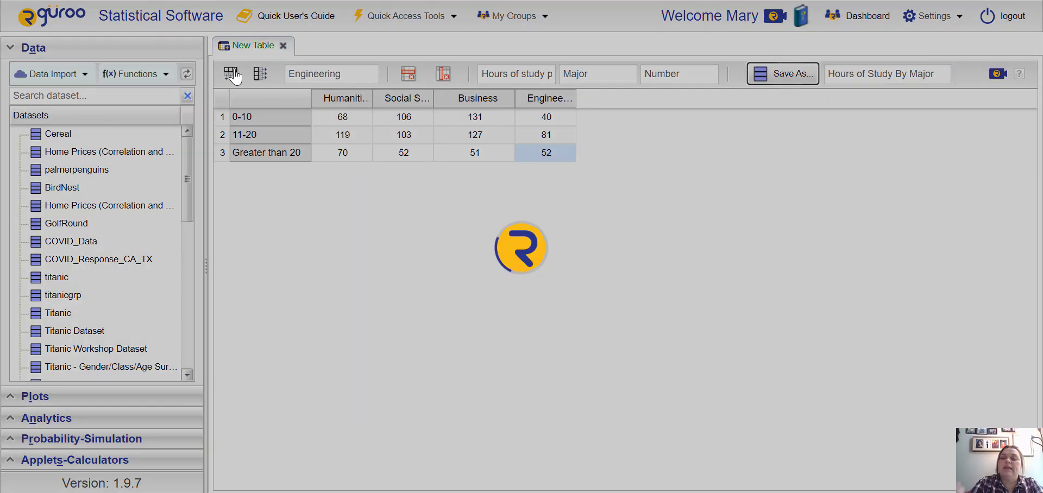
key("Return")
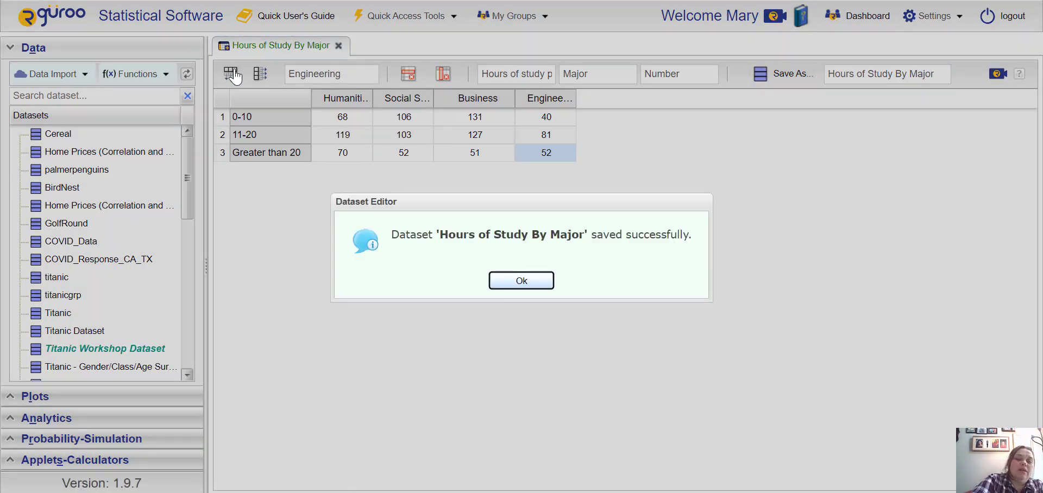
key("Return")
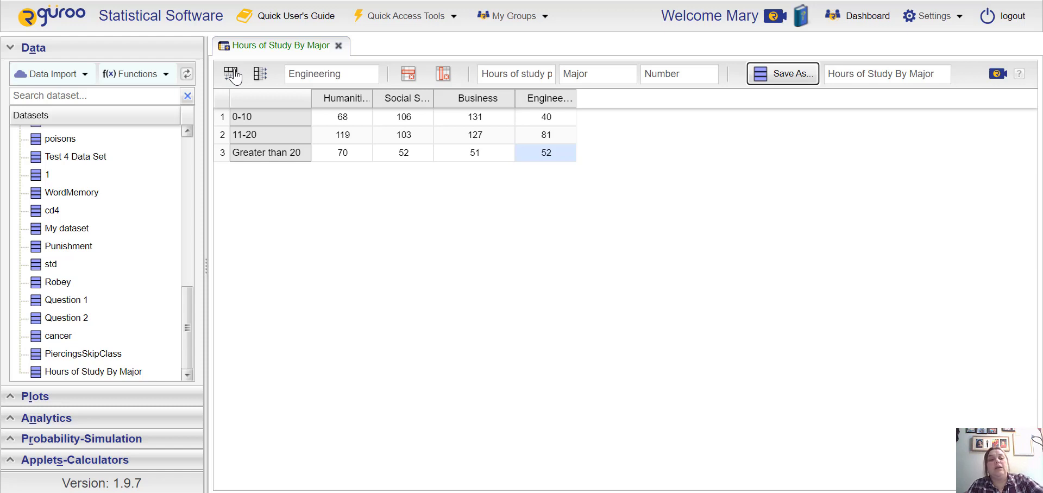
Create a new Contingency Table analysis from the Analytics functions.
key("alt+a")
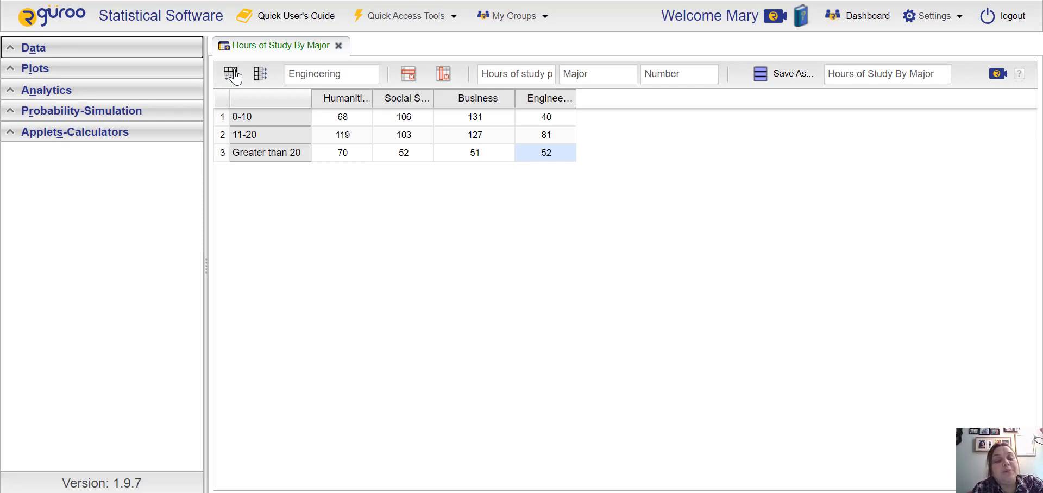
key("alt+n")
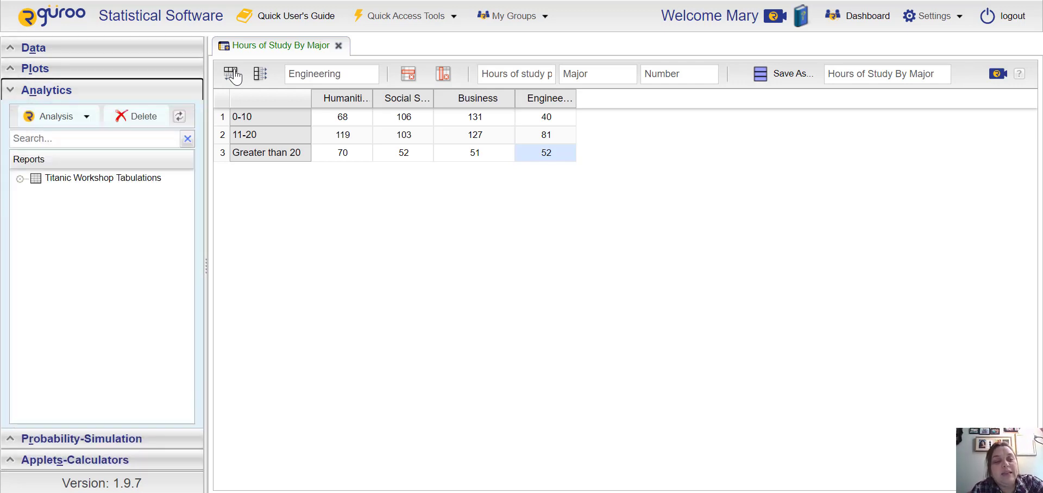
key("Tab")
key("Return")
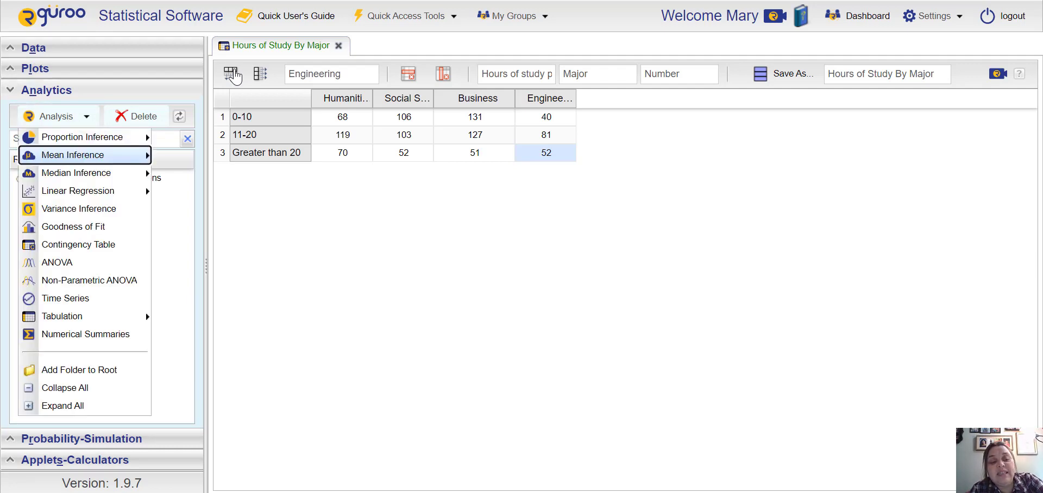
key("Down")
key("Down")
key("Down")
key("Down")
key("Down")
key("Return")
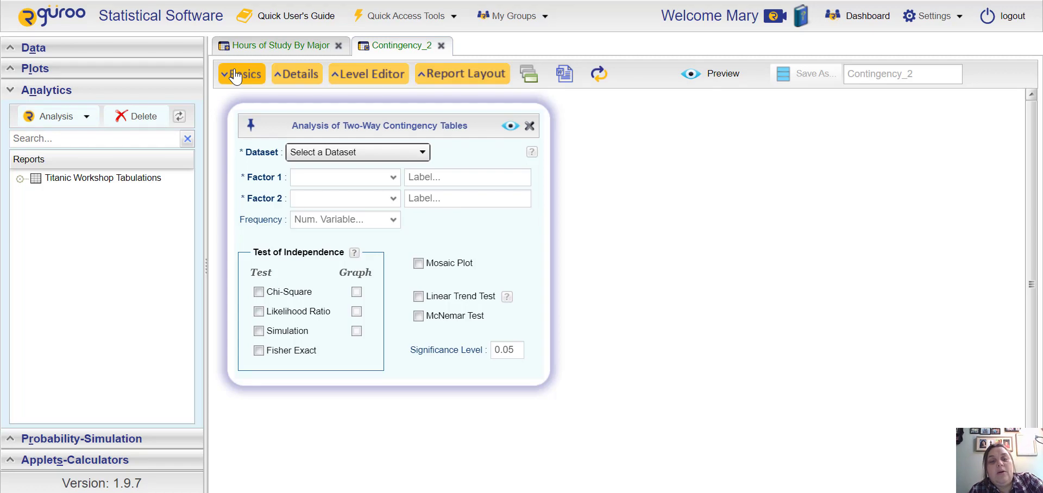
Choose "Hours of Study By Major" as the dataset for the two-way contingency table analysis.
key("Return")
key("w")
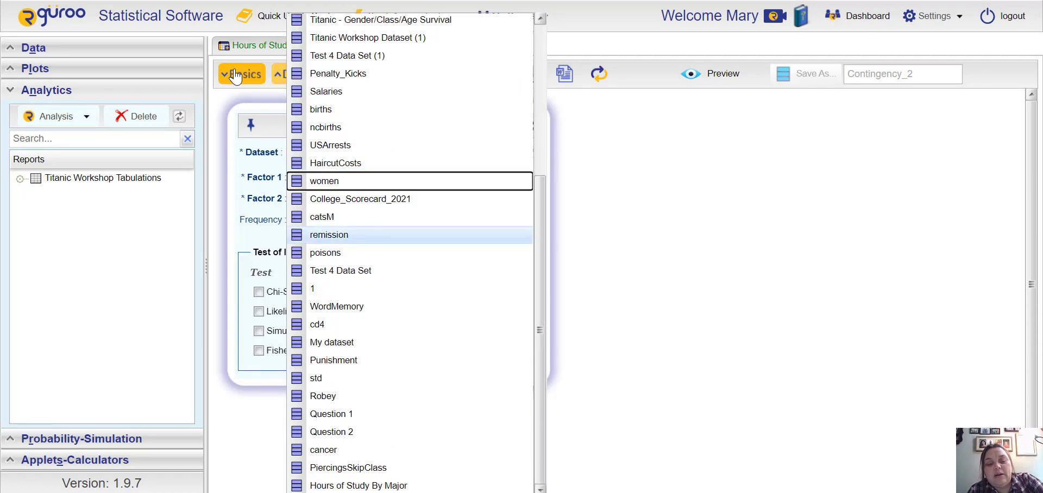
key("h")
key("Return")
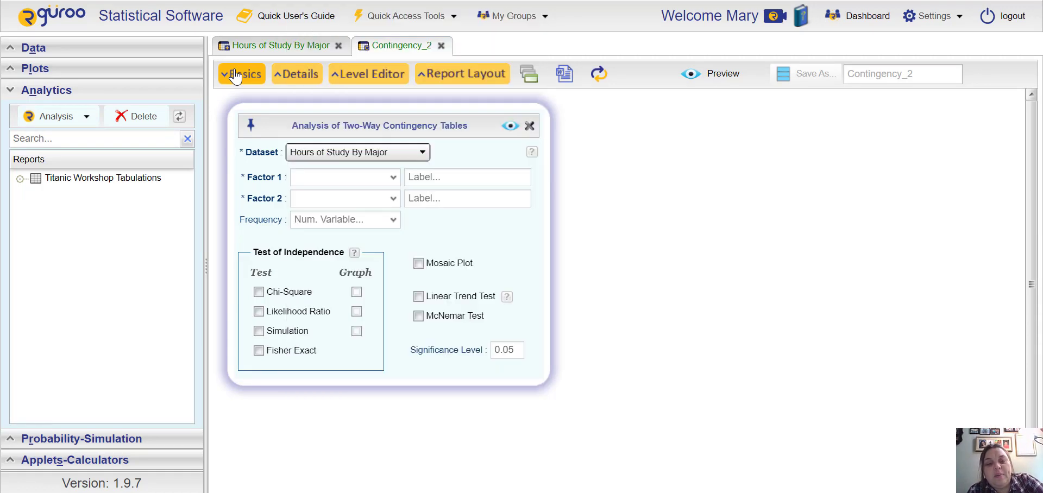
key("Tab")
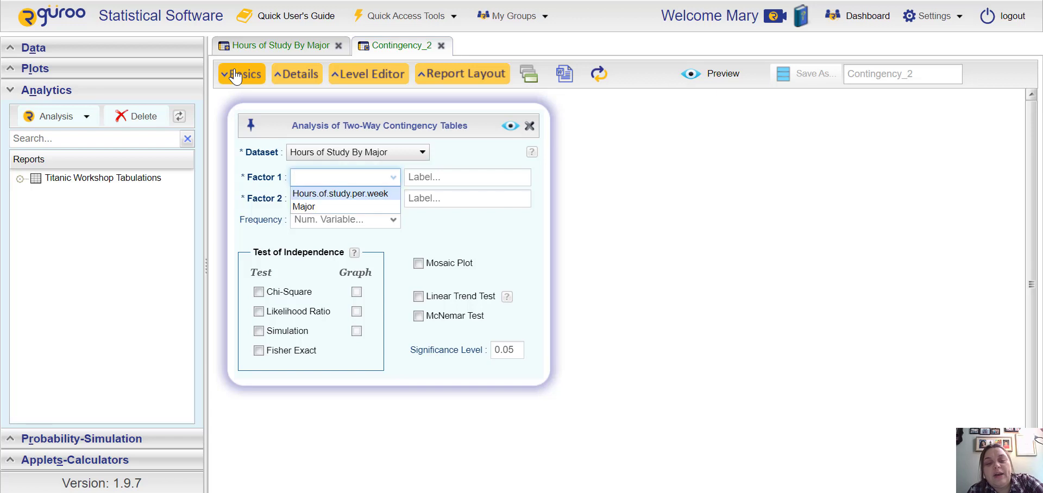
Set Factor 1 to Hours.of.study.per.week, Factor 2 to Major, and the frequency variable to Number.
key("Return")
key("Tab")
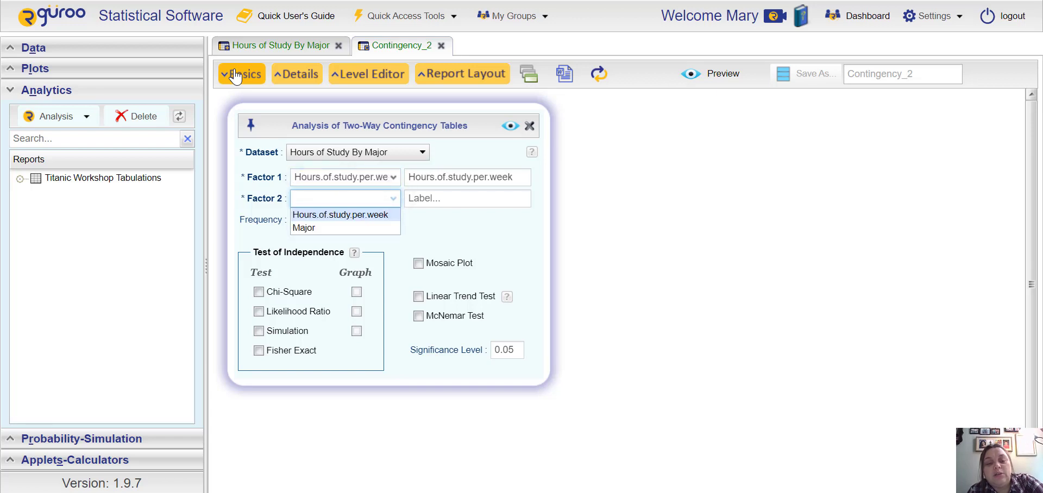
key("Down")
key("Return")
key("Tab")
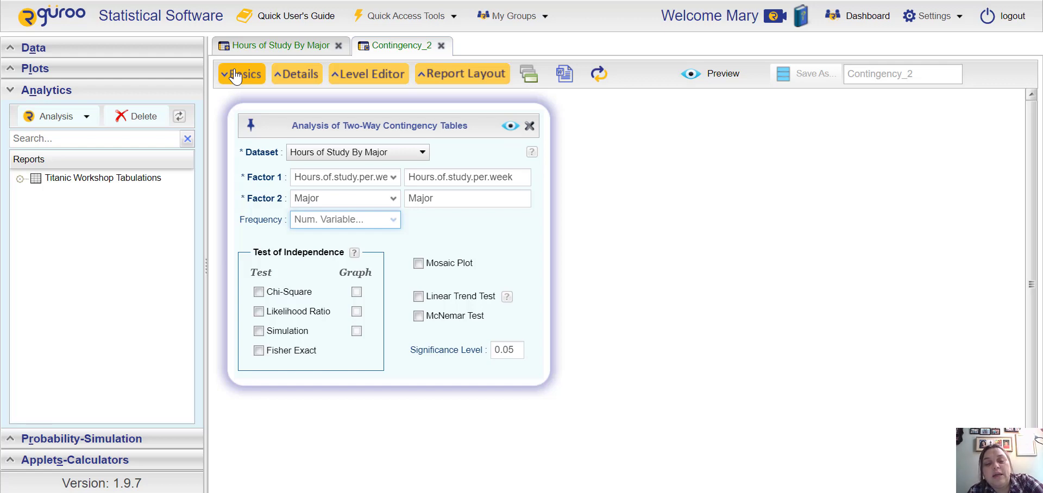
key("Down")
key("Return")
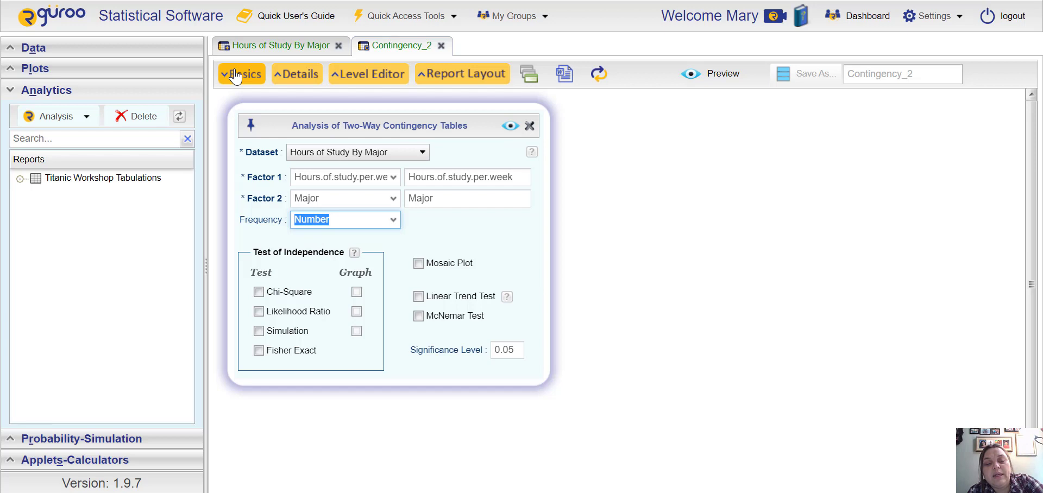
Enable the Chi-Square test of independence with its graph and set the significance level to 0.01.
key("Tab")
key("space")
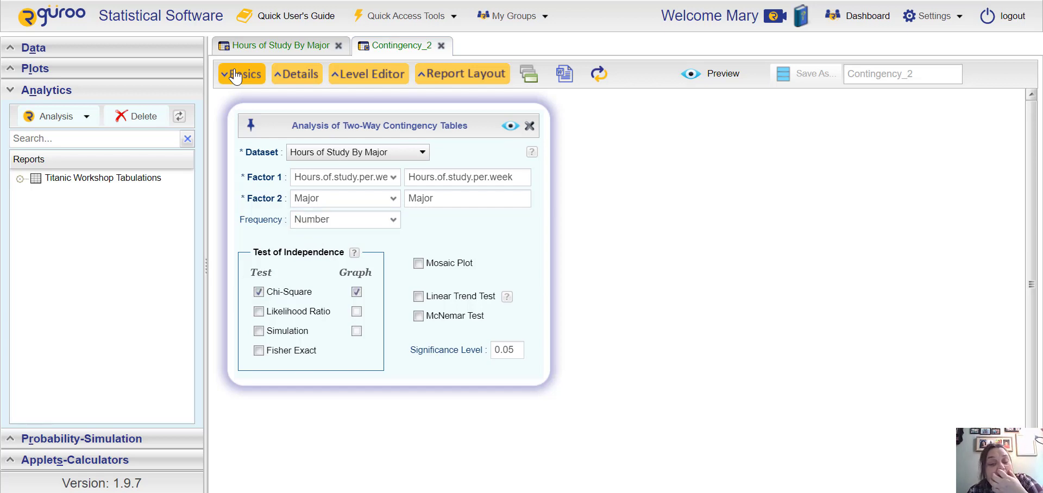
left_click(514, 349)
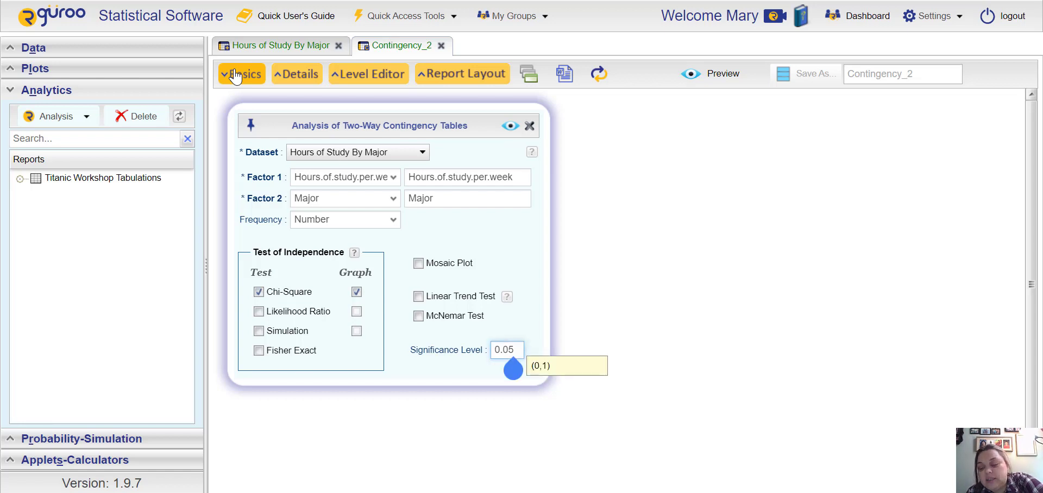
key("BackSpace")
type("1")
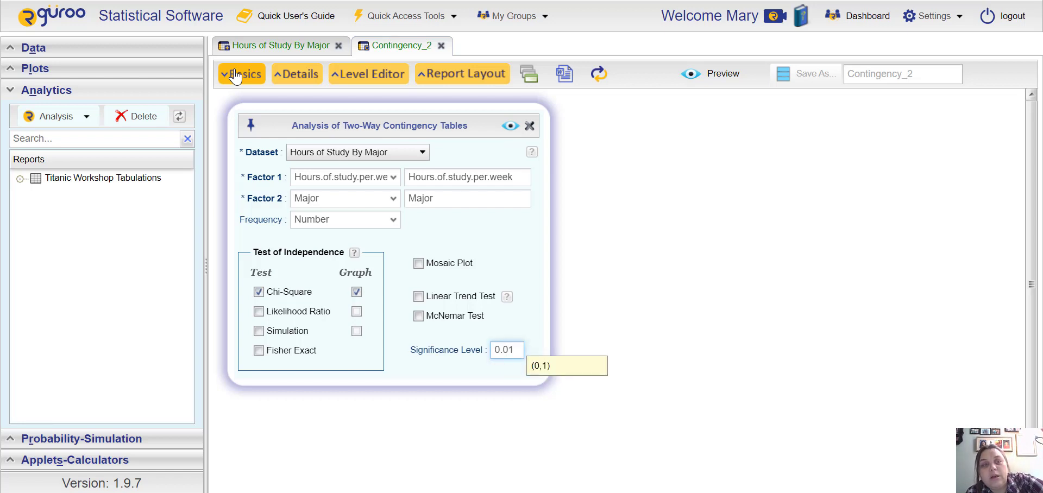
Check the required significance level in the Example 1 worksheet, and generate the contingency test report in Rguroo.
key("ctrl+Tab")
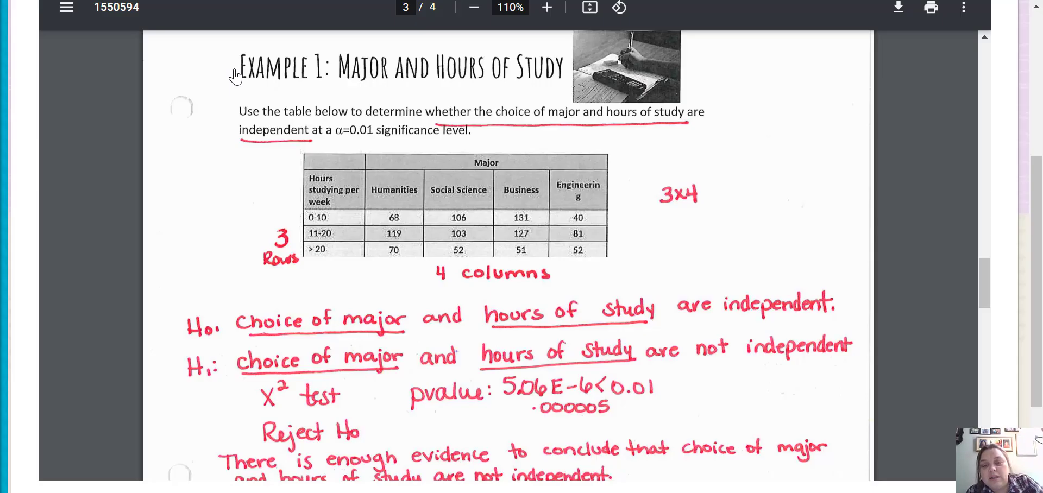
key("ctrl+Tab")
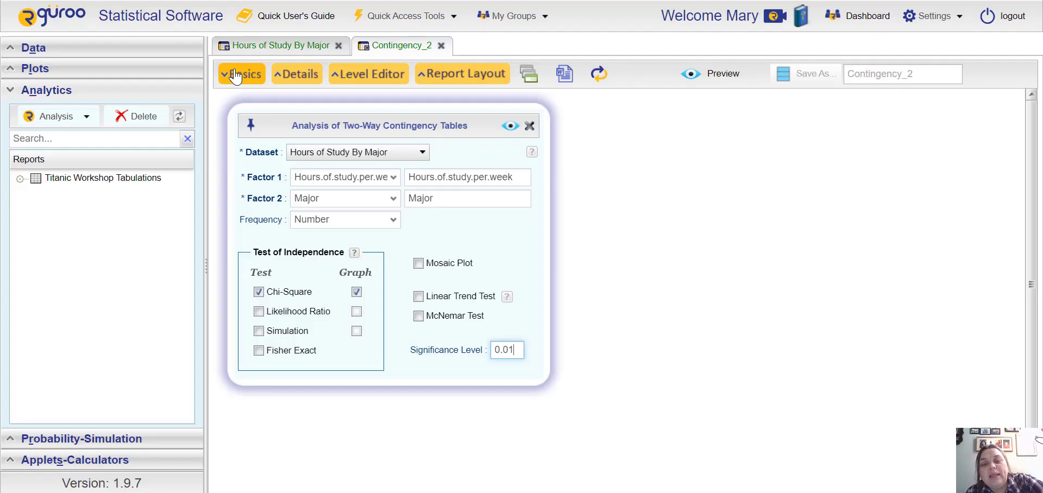
key("Return")
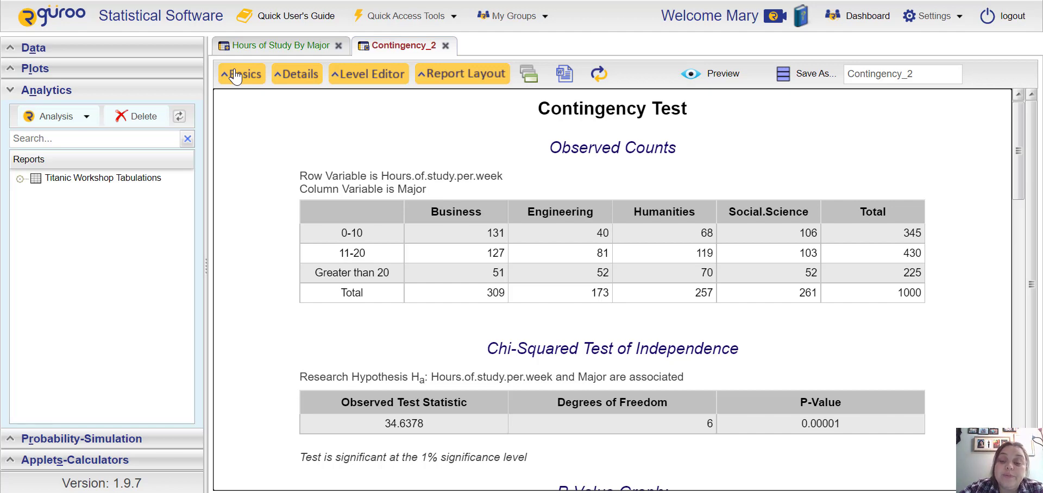
Examine the chi-squared test of independence results and the p-value graph in the report.
scroll(235, 76, "down", 3)
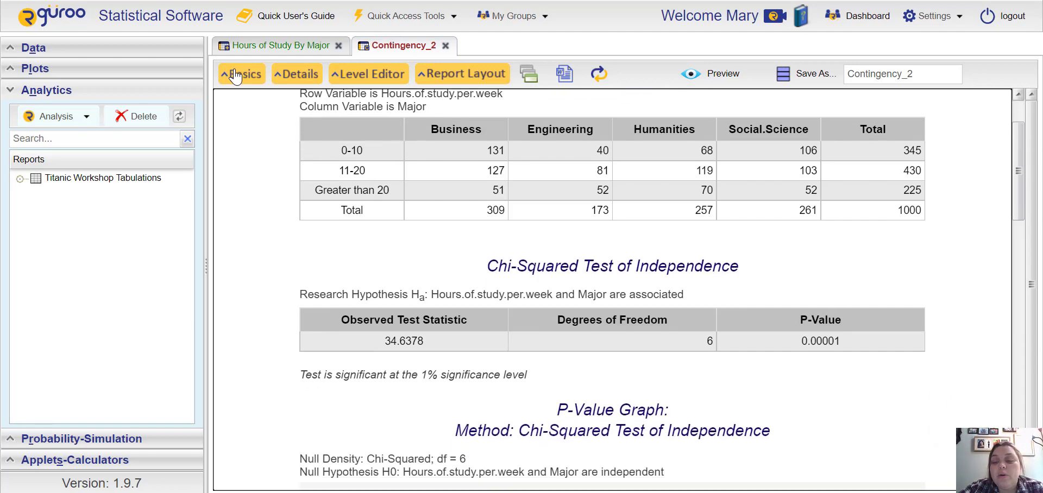
scroll(234, 76, "down", 3)
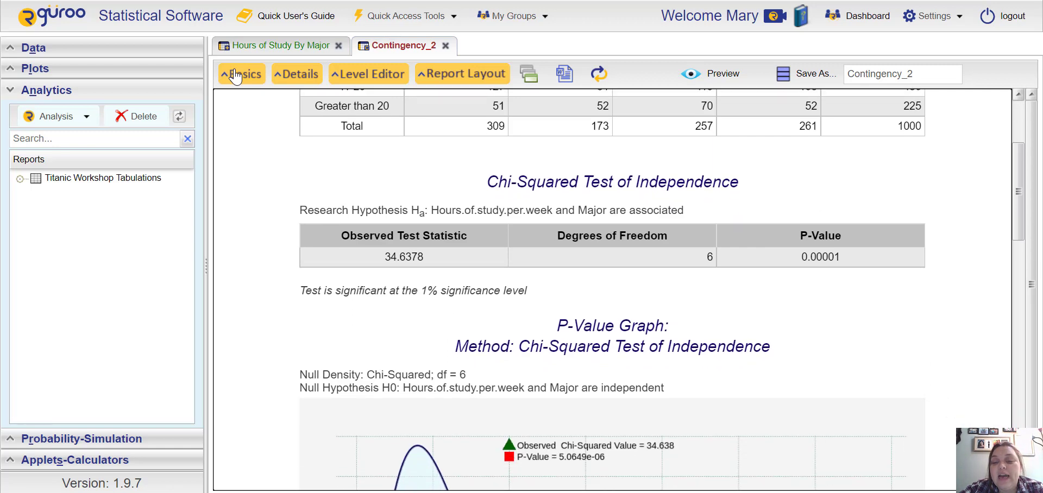
scroll(235, 76, "down", 1)
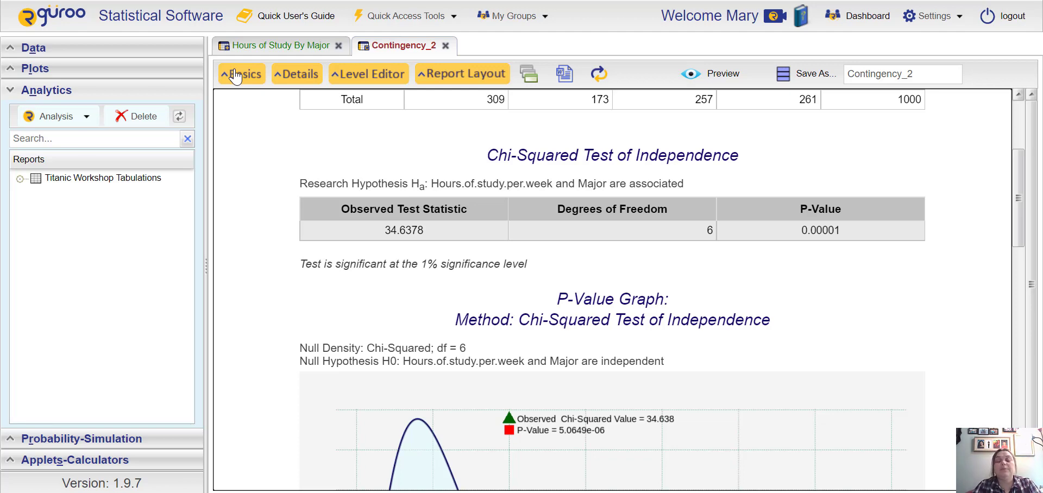
key("Page_Down")
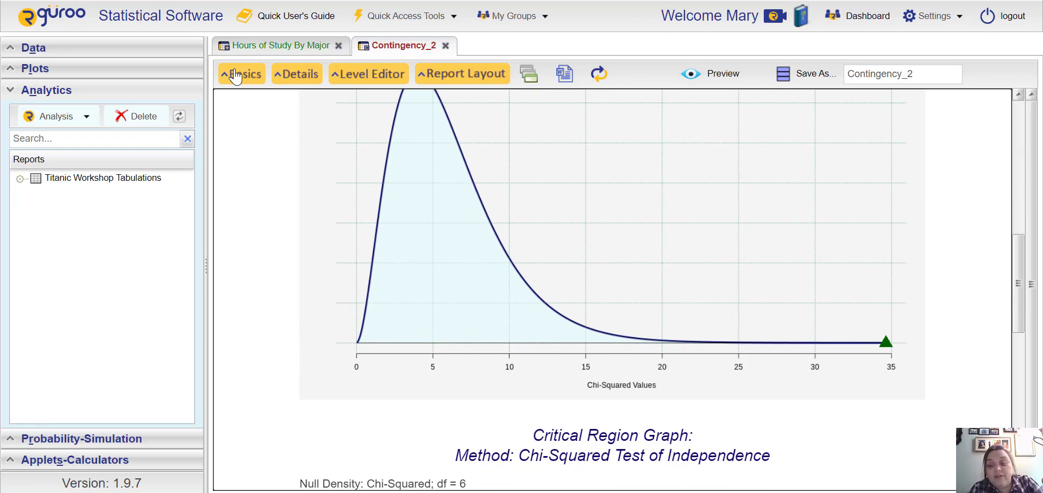
key("Page_Up")
key("Page_Up")
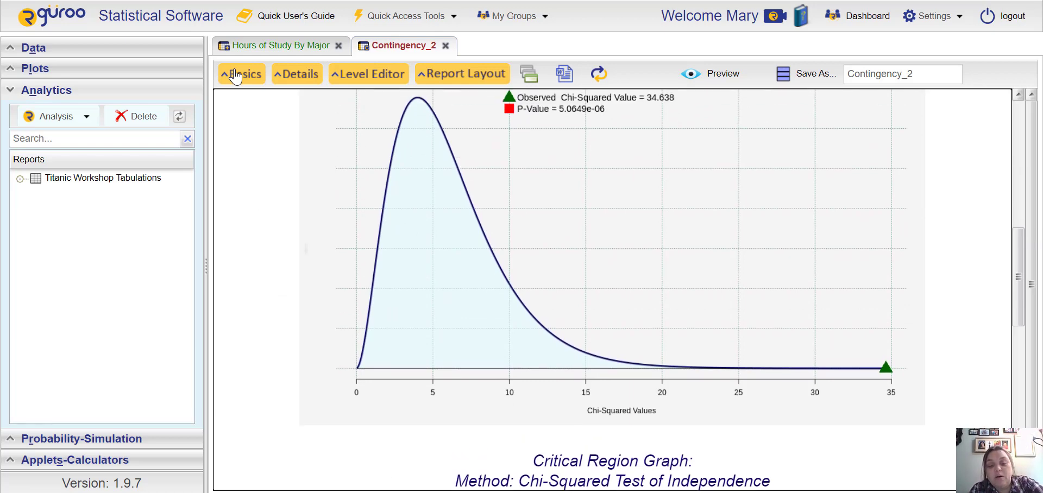
scroll(269, 289, "up", 1)
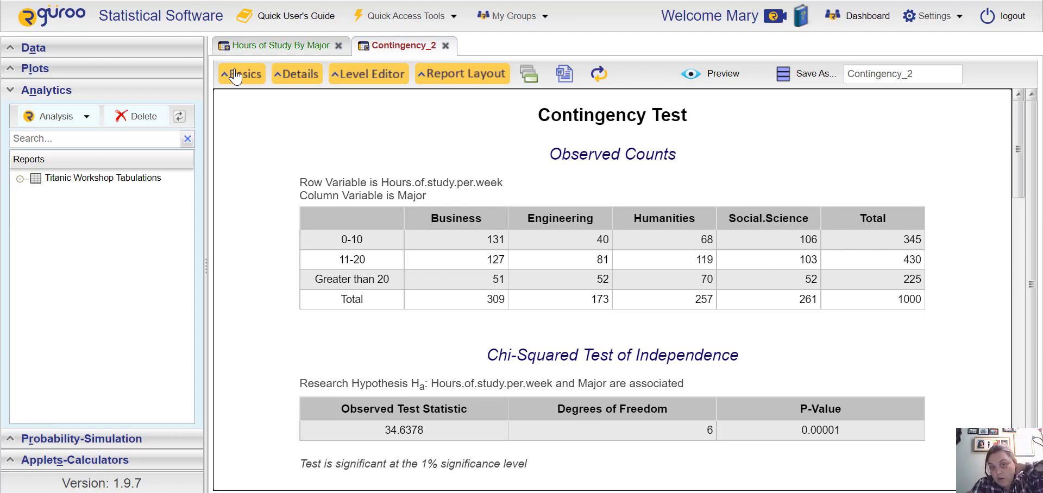
Compare the report with the hypotheses and written conclusion for Example 1 in the PDF worksheet, and return to Rguroo.
key("alt+Tab")
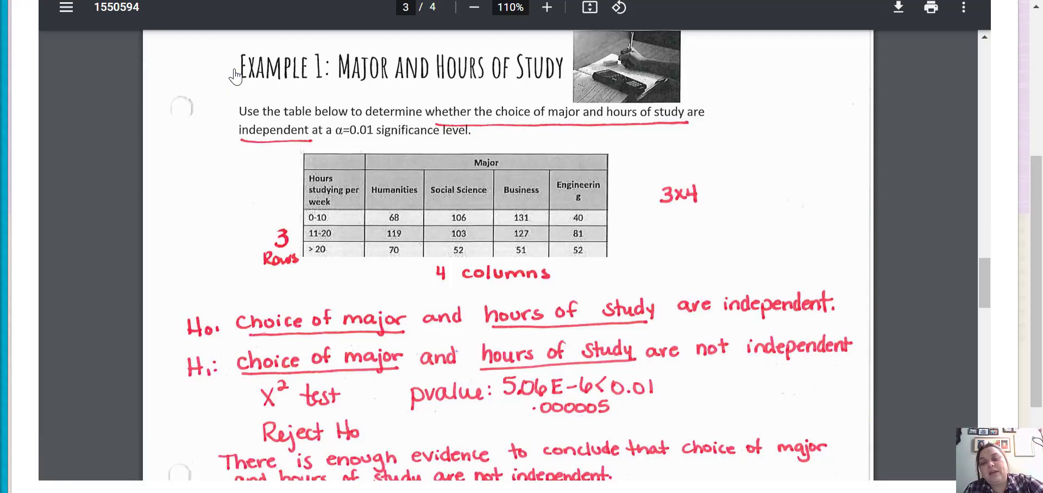
scroll(235, 76, "down", 1)
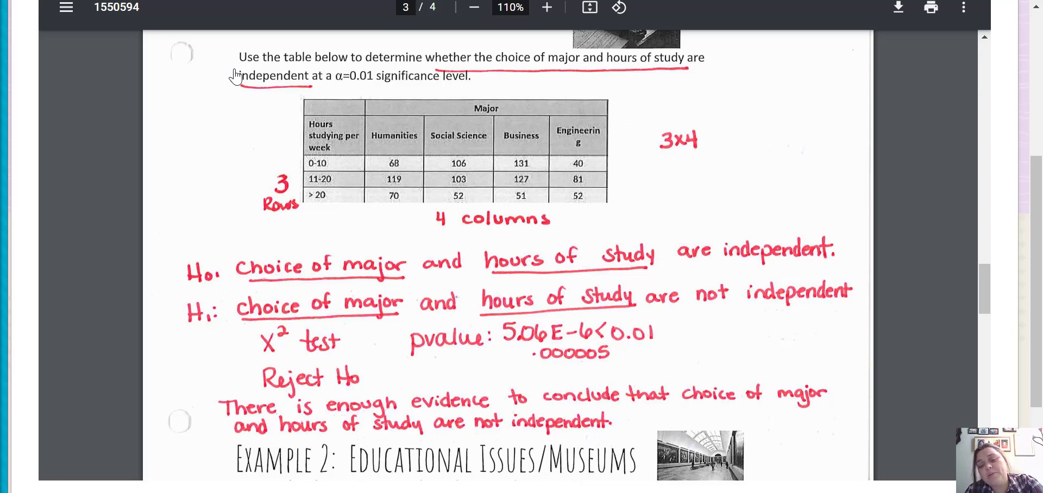
key("alt+Tab")
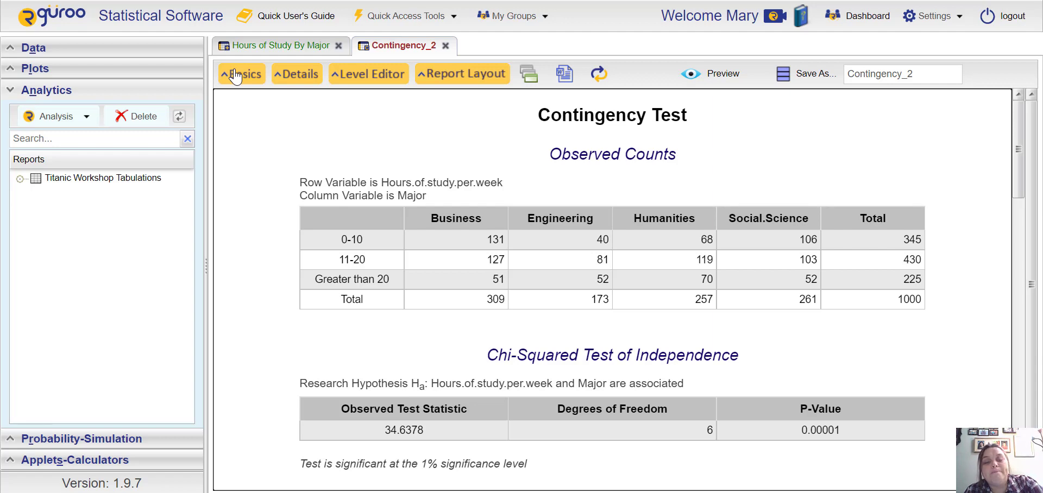
Reload Rguroo to clear the workspace, and bring up Example 2: Educational Issues/Museums in the PDF worksheet.
key("F5")
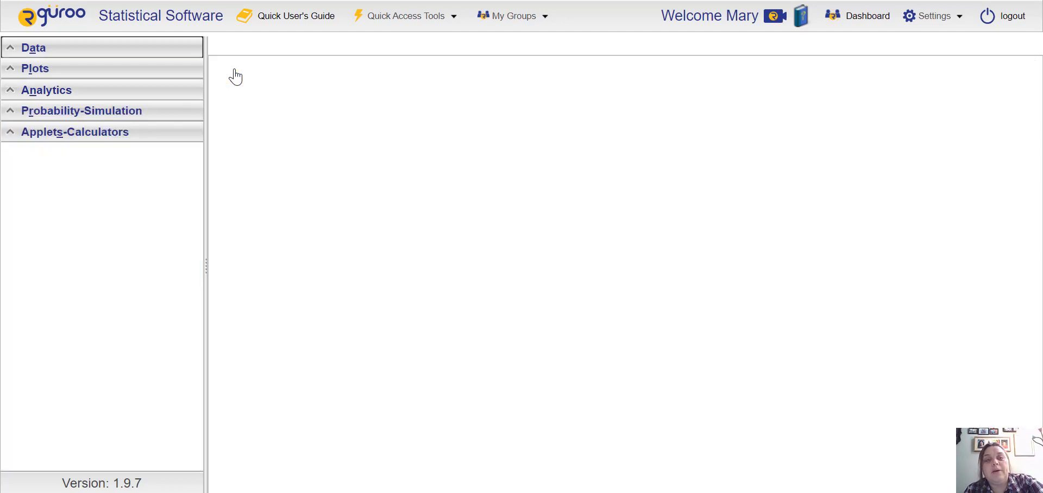
key("alt+Tab")
scroll(235, 76, "down", 6)
scroll(235, 76, "down", 1)
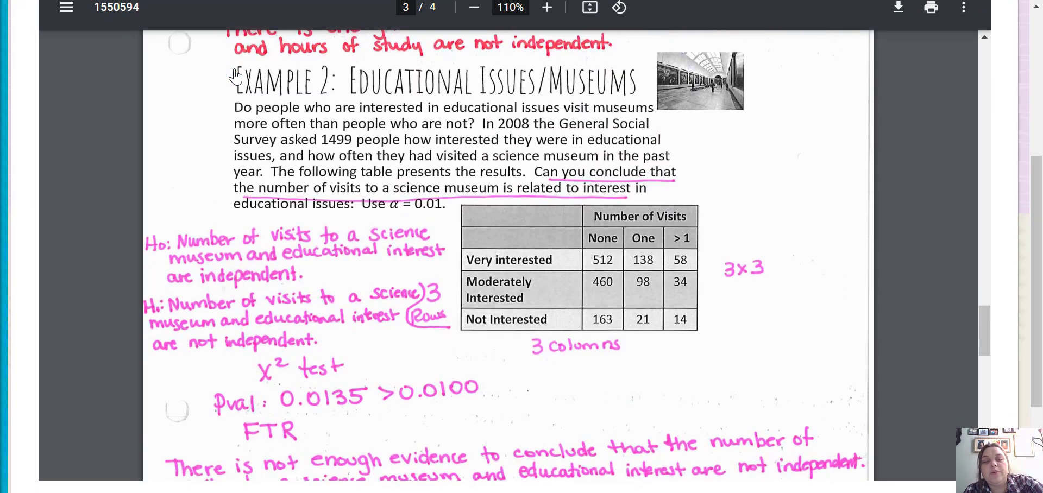
scroll(235, 76, "up", 1)
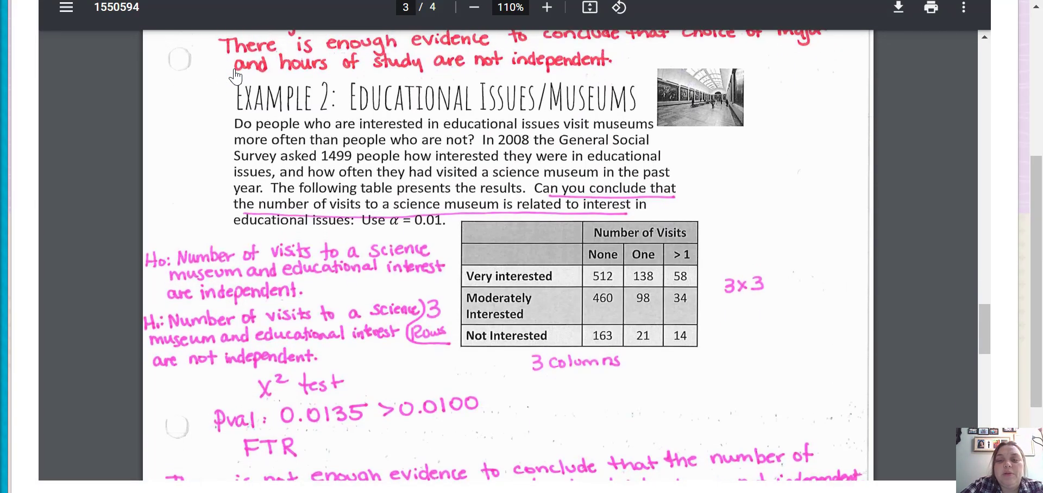